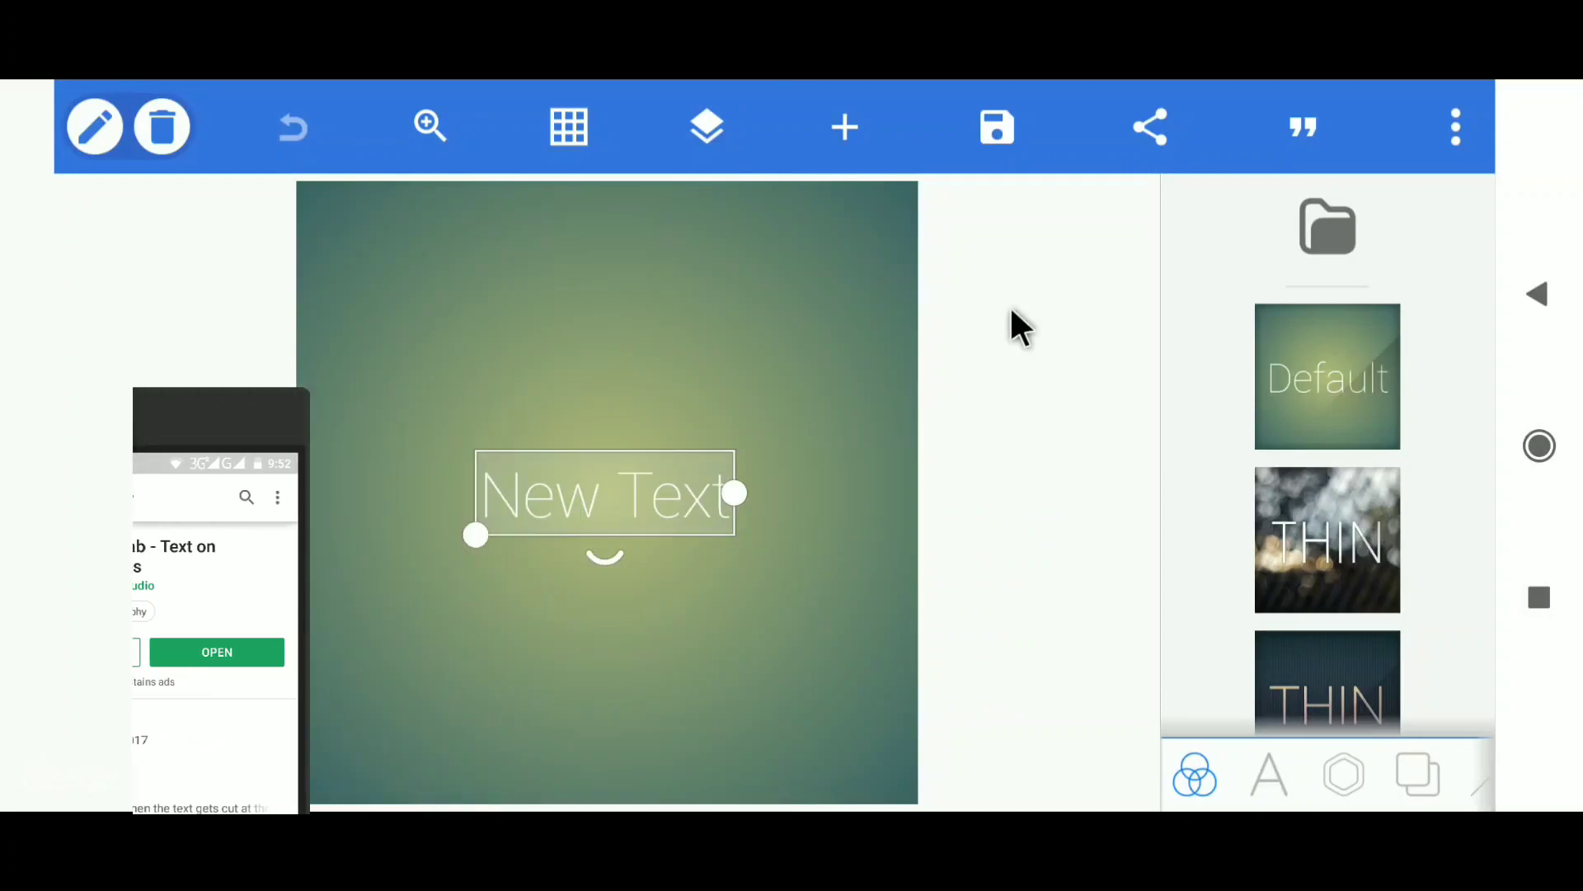
Switch the background fill to a grey linear gradient preset.
click(1414, 770)
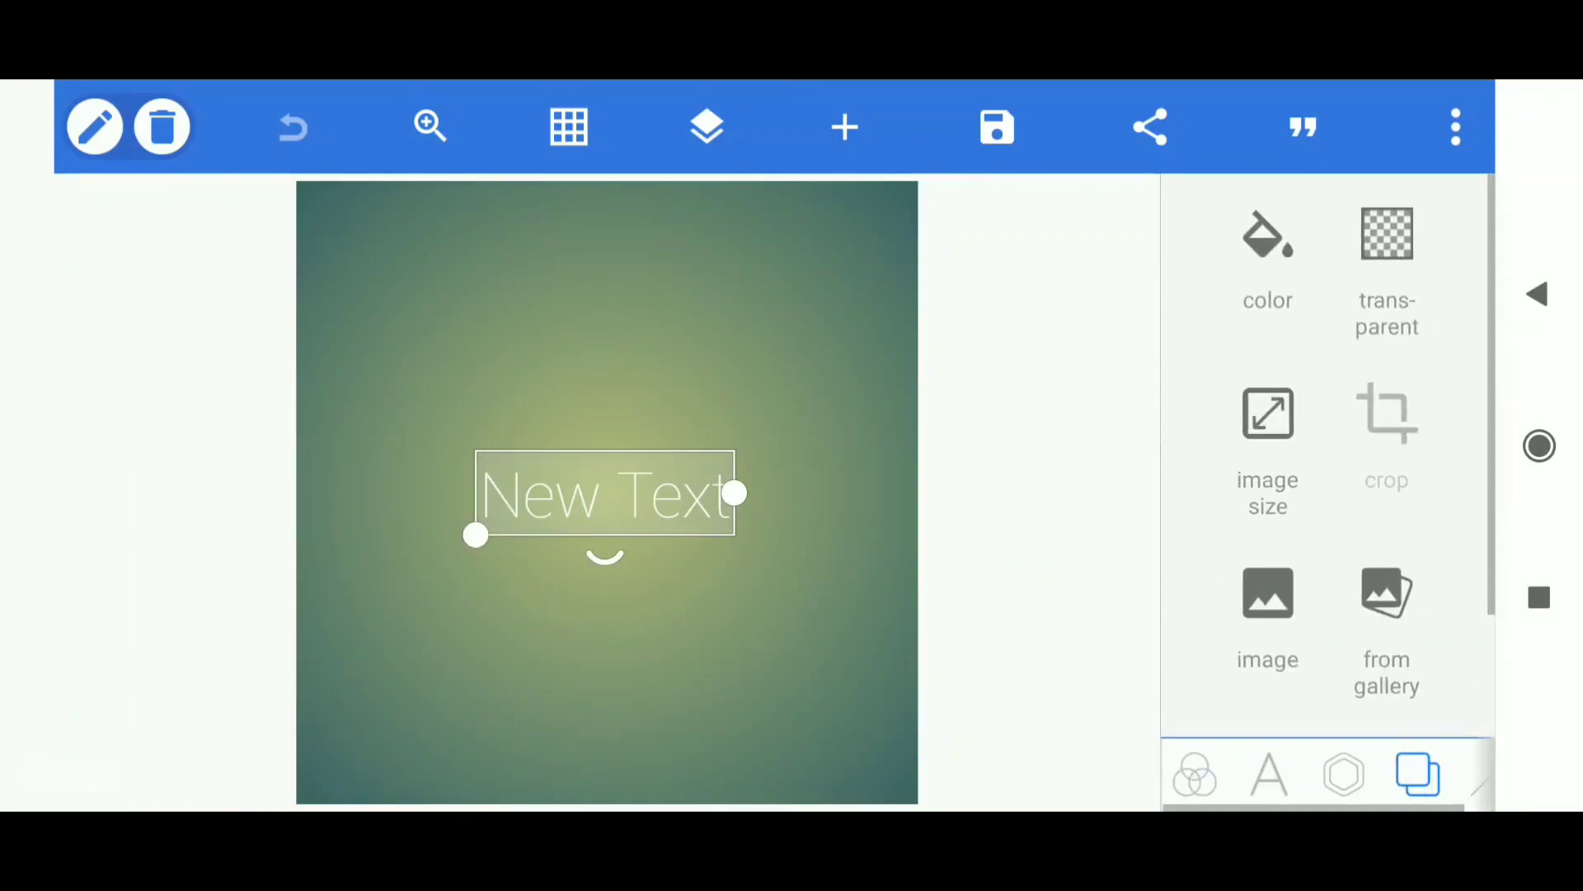
click(1280, 275)
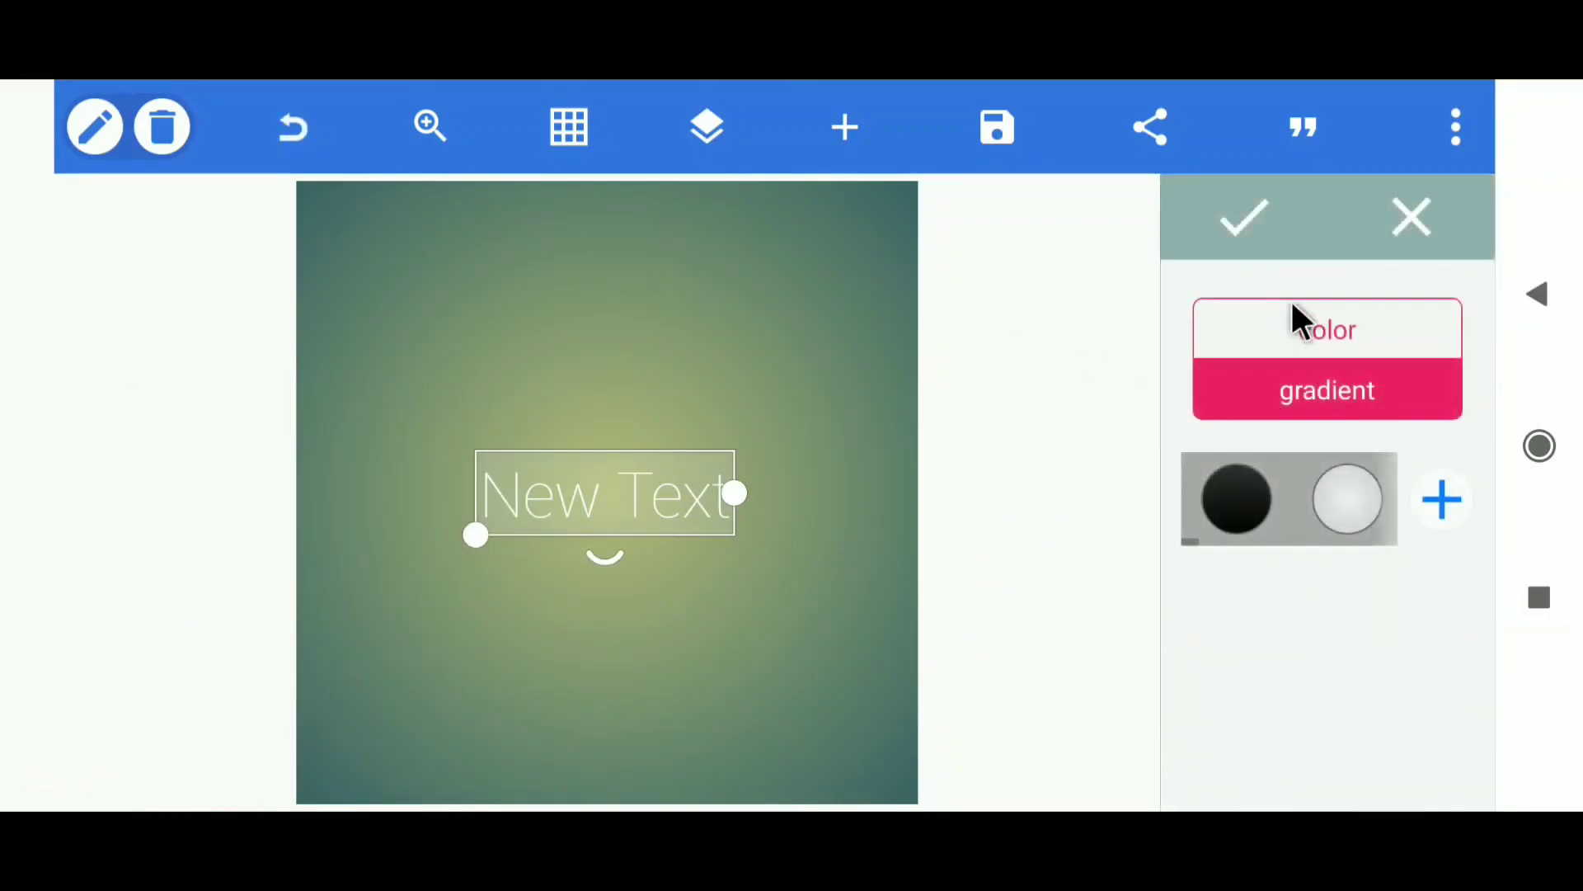
mouse_move(1358, 513)
mouse_down()
mouse_move(1208, 484)
mouse_move(1336, 484)
mouse_move(1231, 480)
mouse_up()
click(1287, 507)
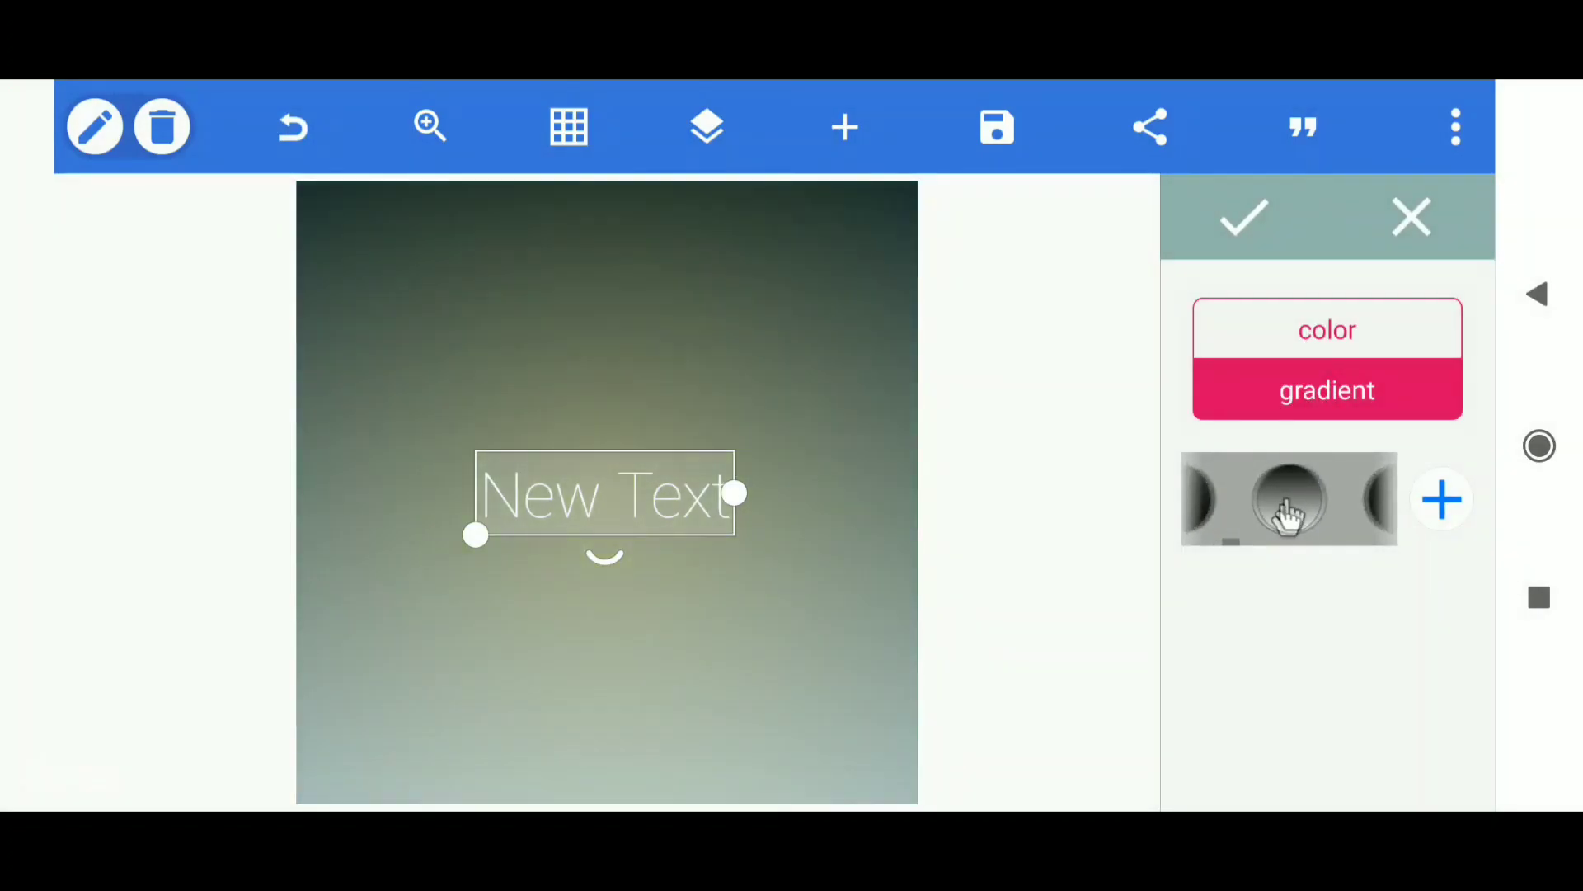
Swap the gradient stops so black is at the right, and set the light stop to #323232.
click(1442, 499)
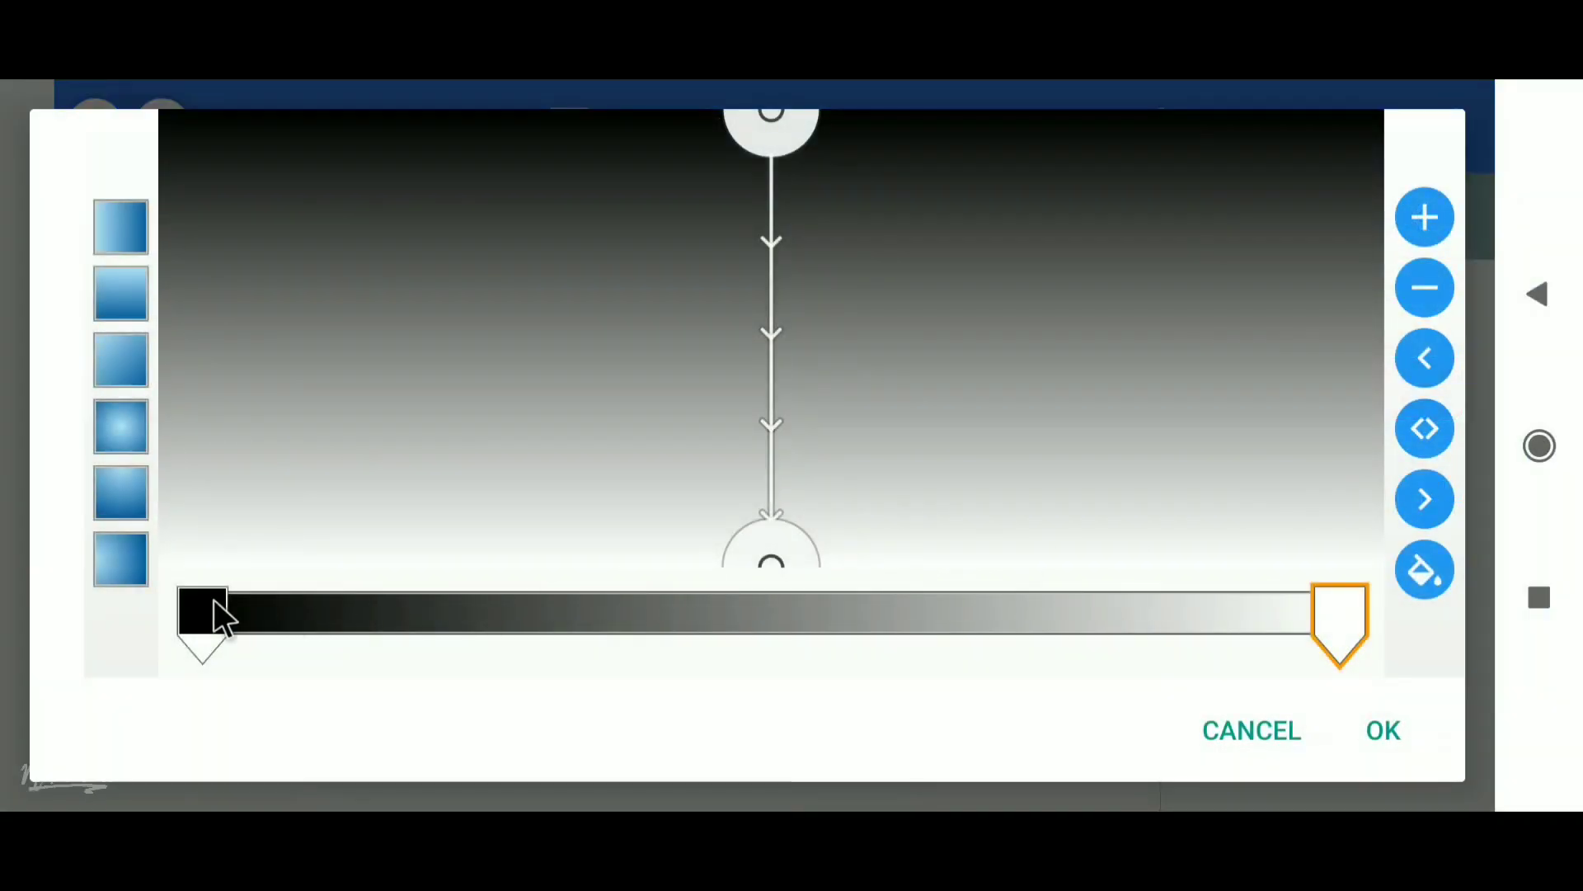
drag(213, 599, 1199, 622)
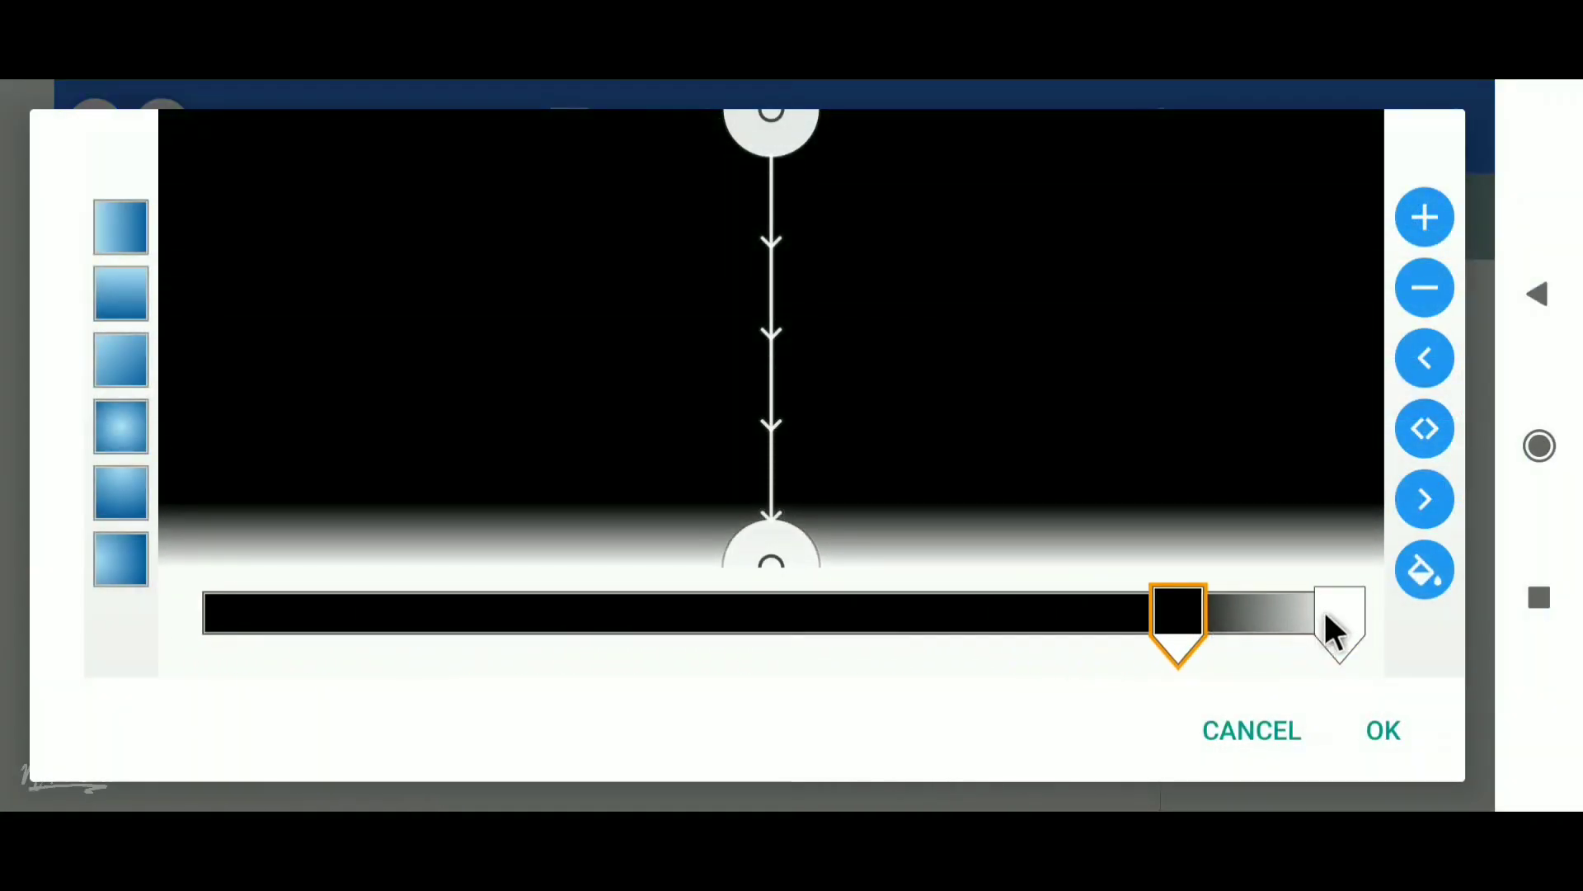
drag(1325, 609, 85, 632)
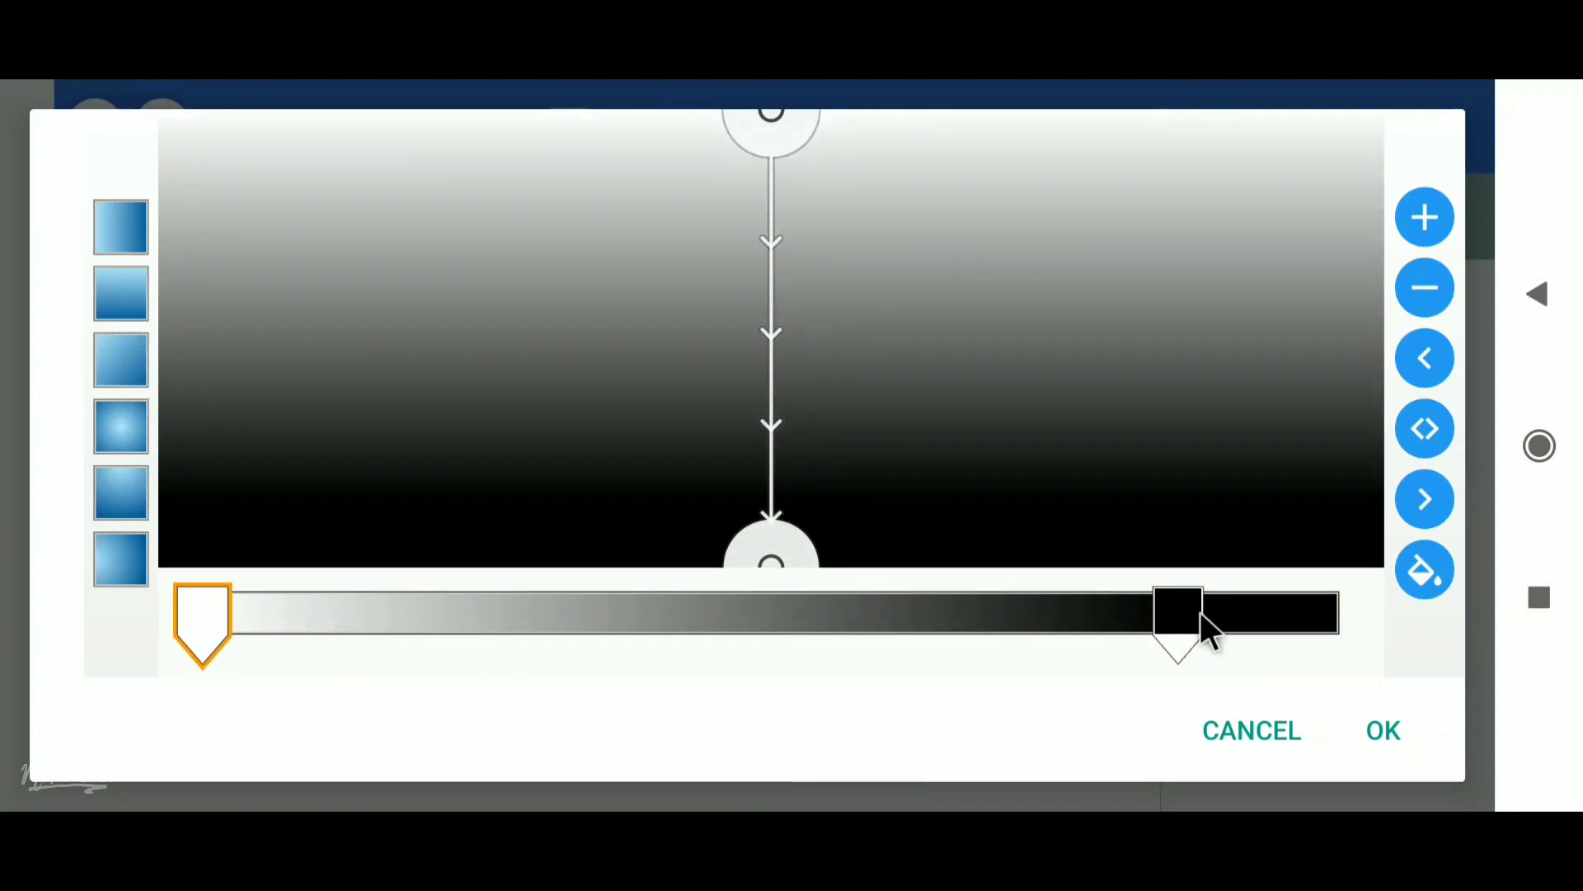
drag(1199, 611, 1339, 619)
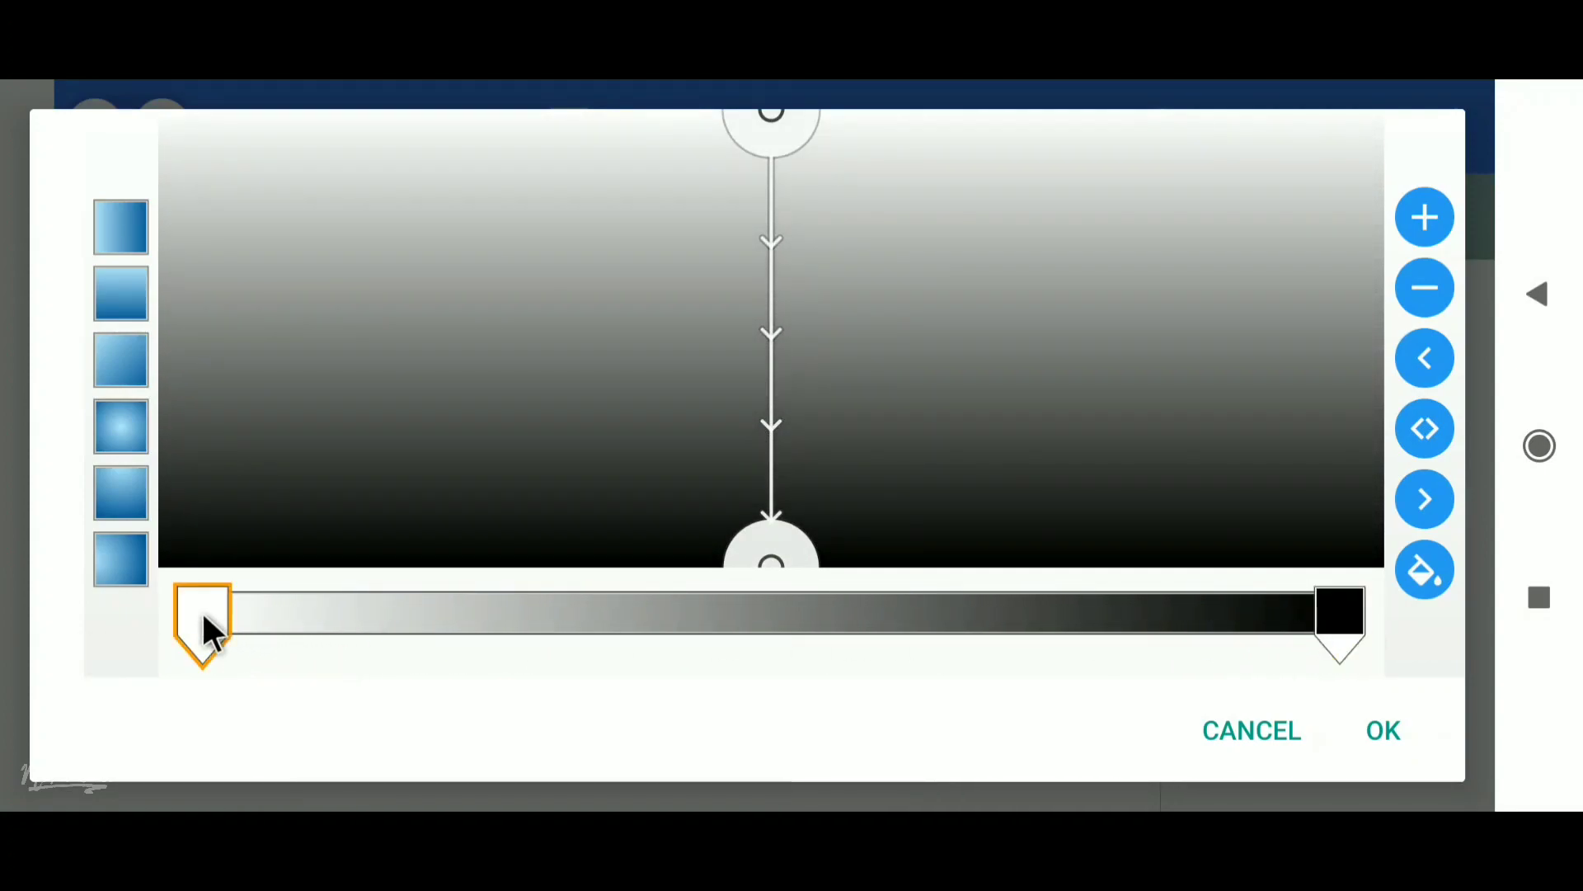
click(1420, 572)
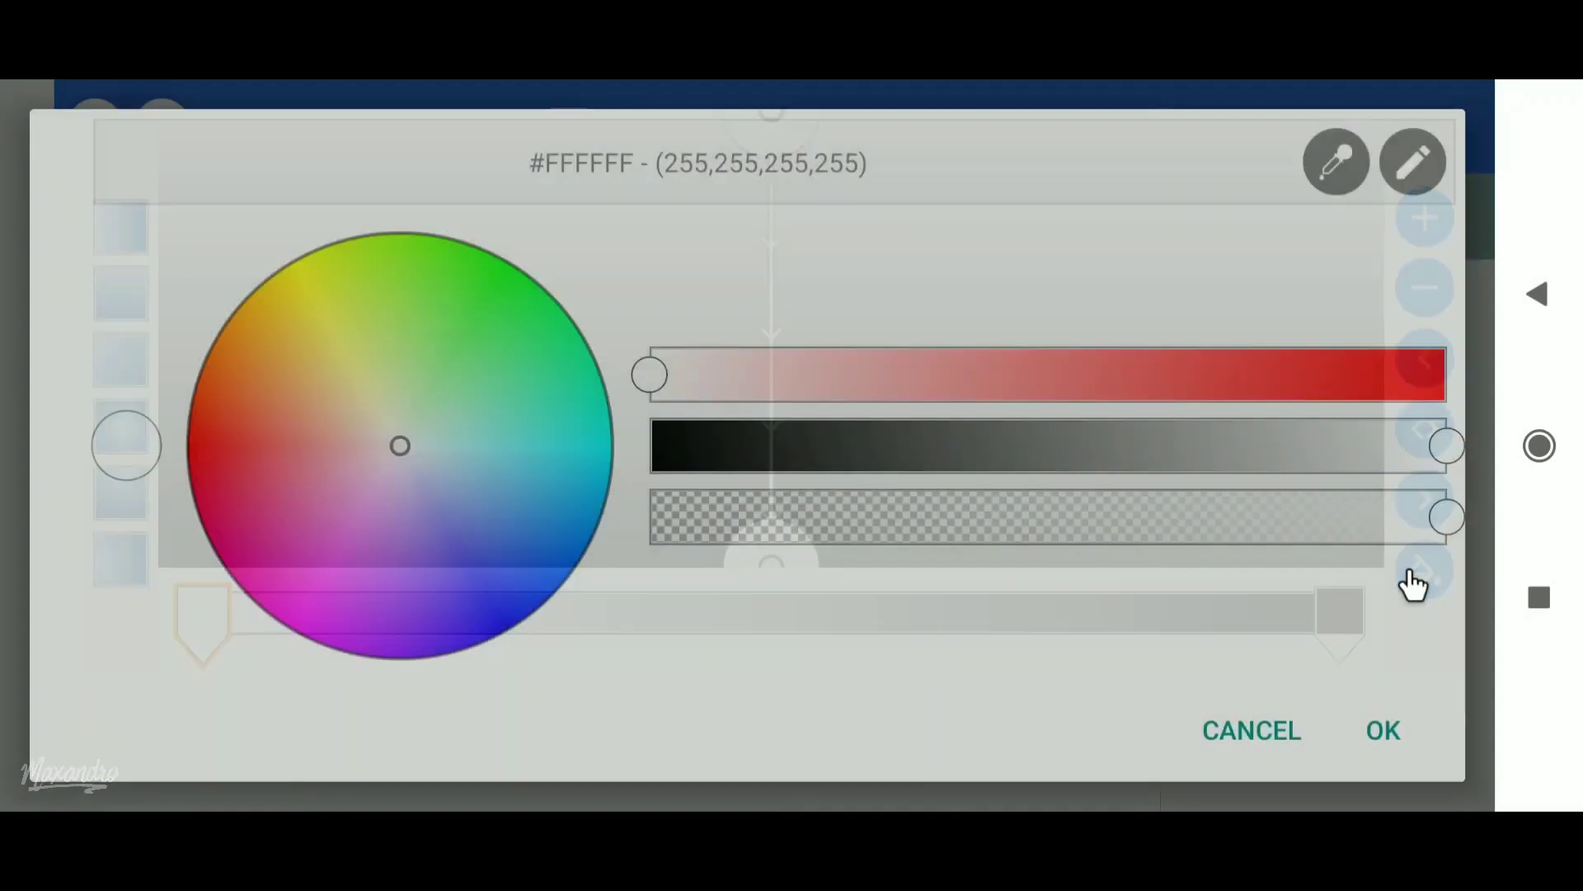
drag(899, 447, 807, 447)
click(1381, 733)
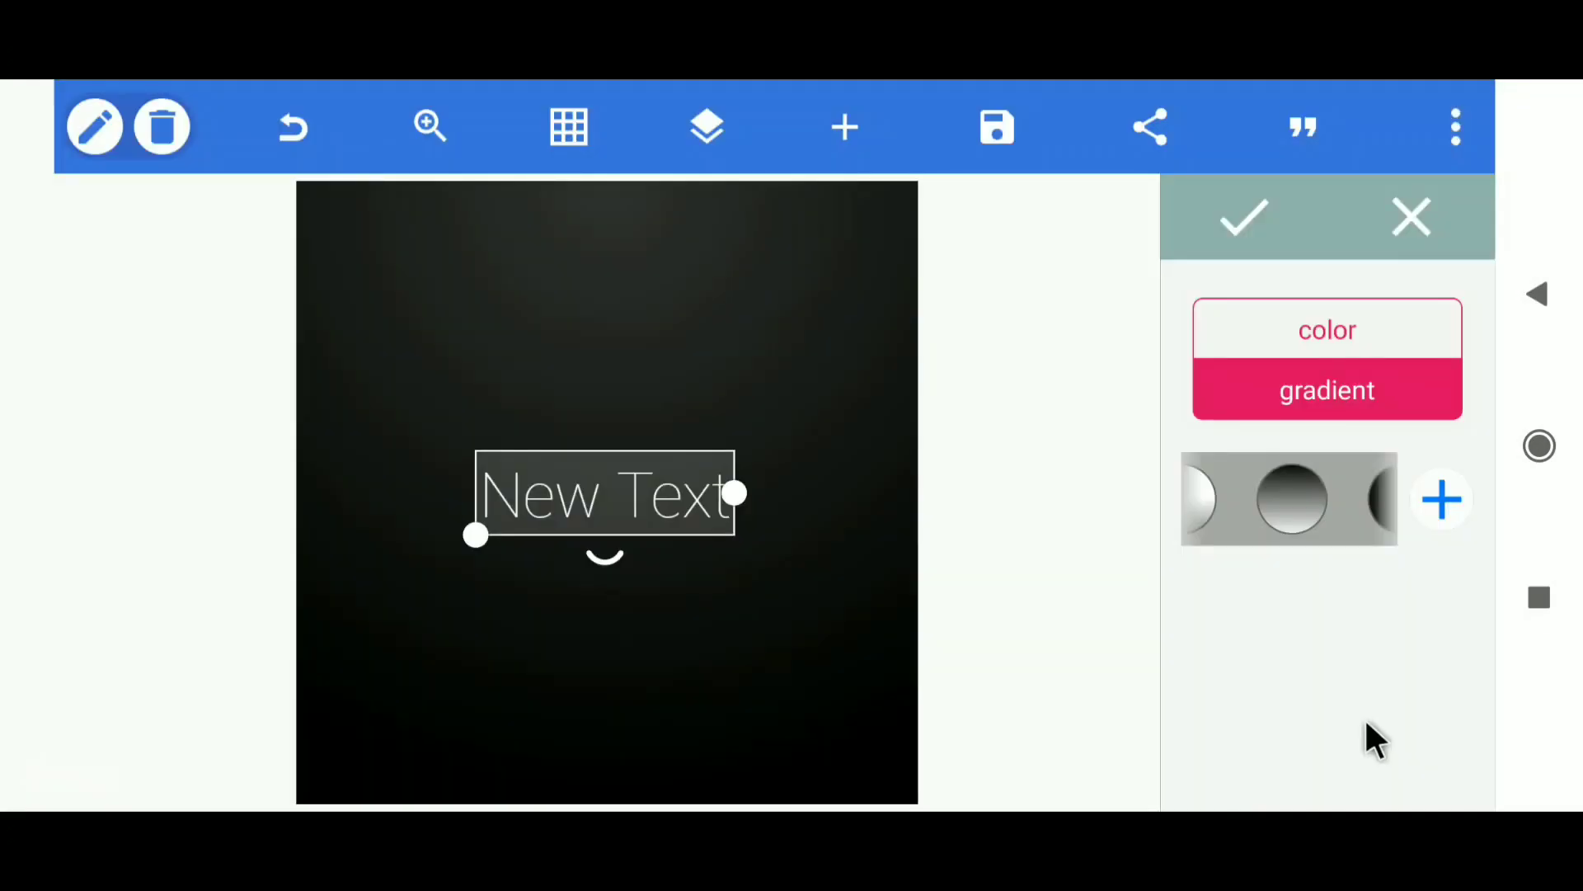
Apply the dark gradient and replace 'New Text' with the letter 'S'.
click(1194, 219)
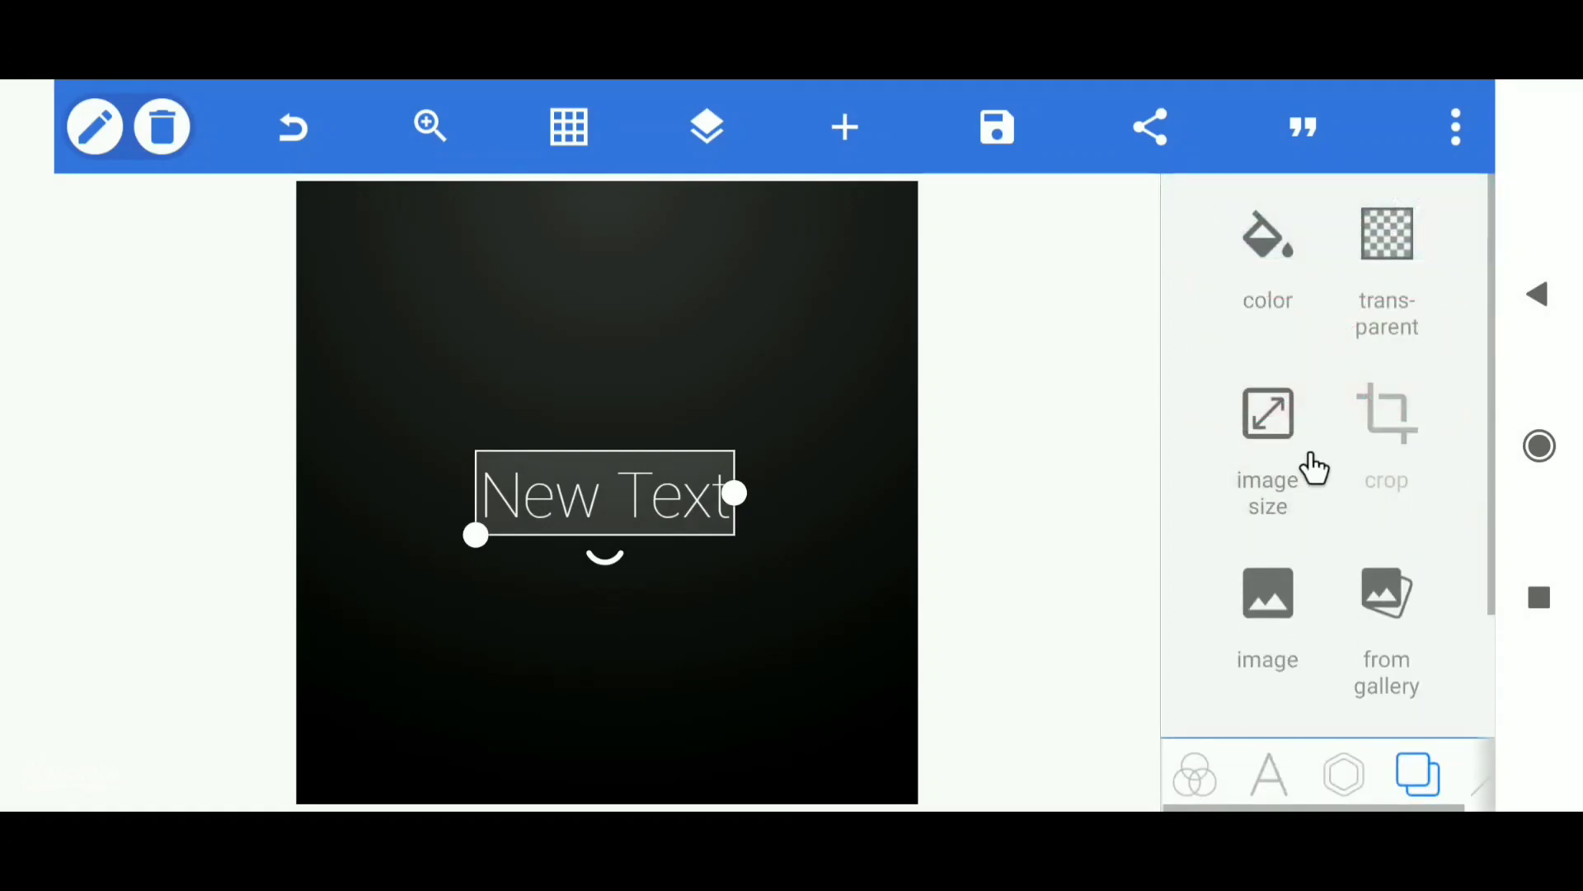
click(1268, 764)
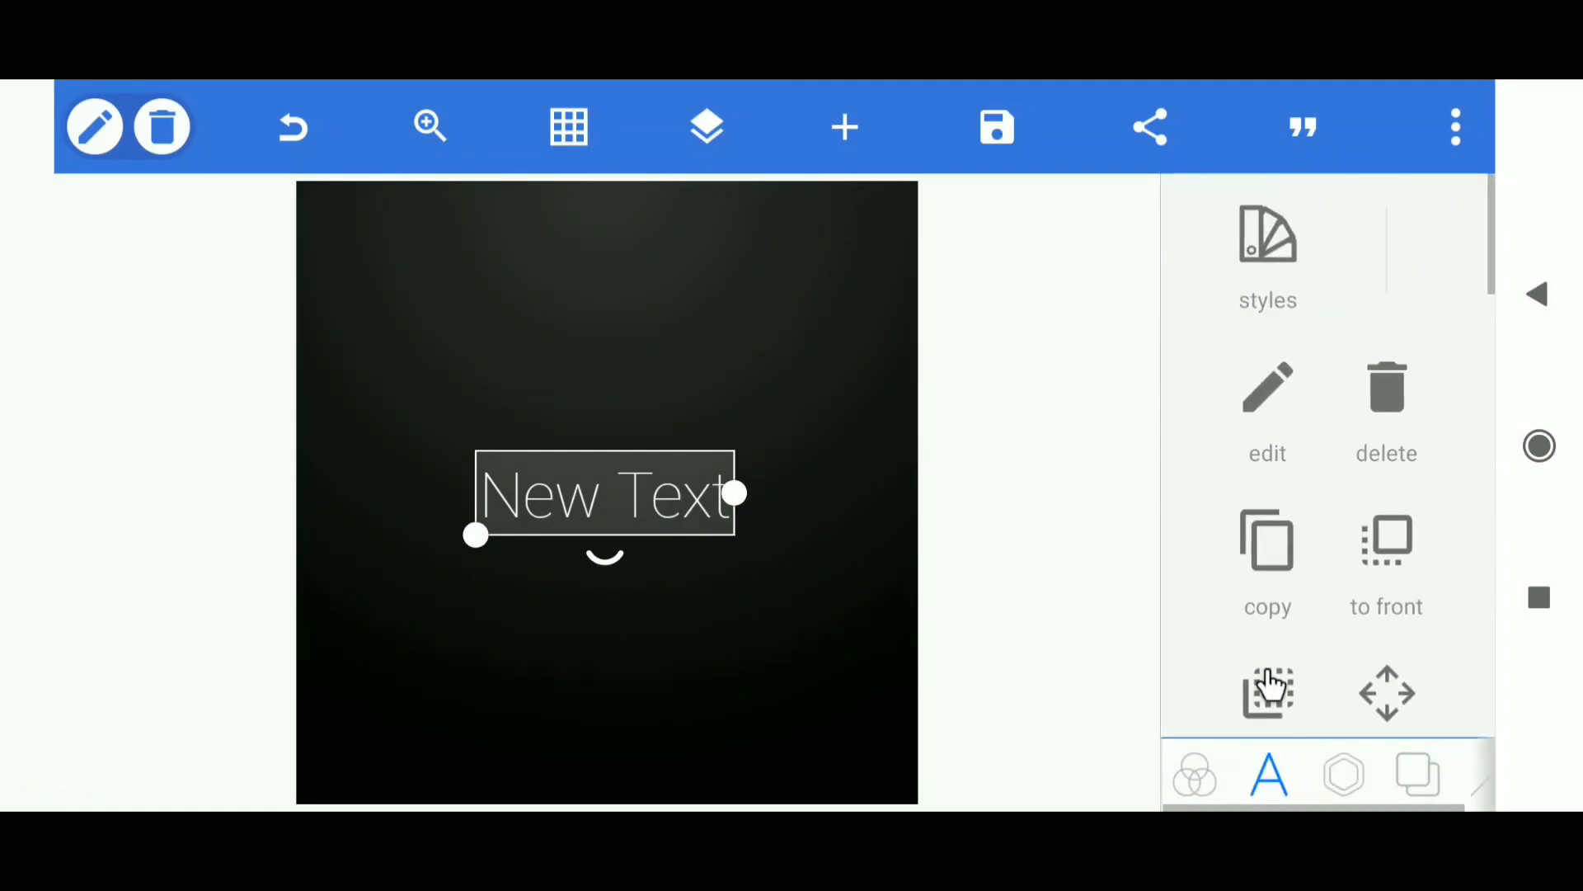
click(1269, 402)
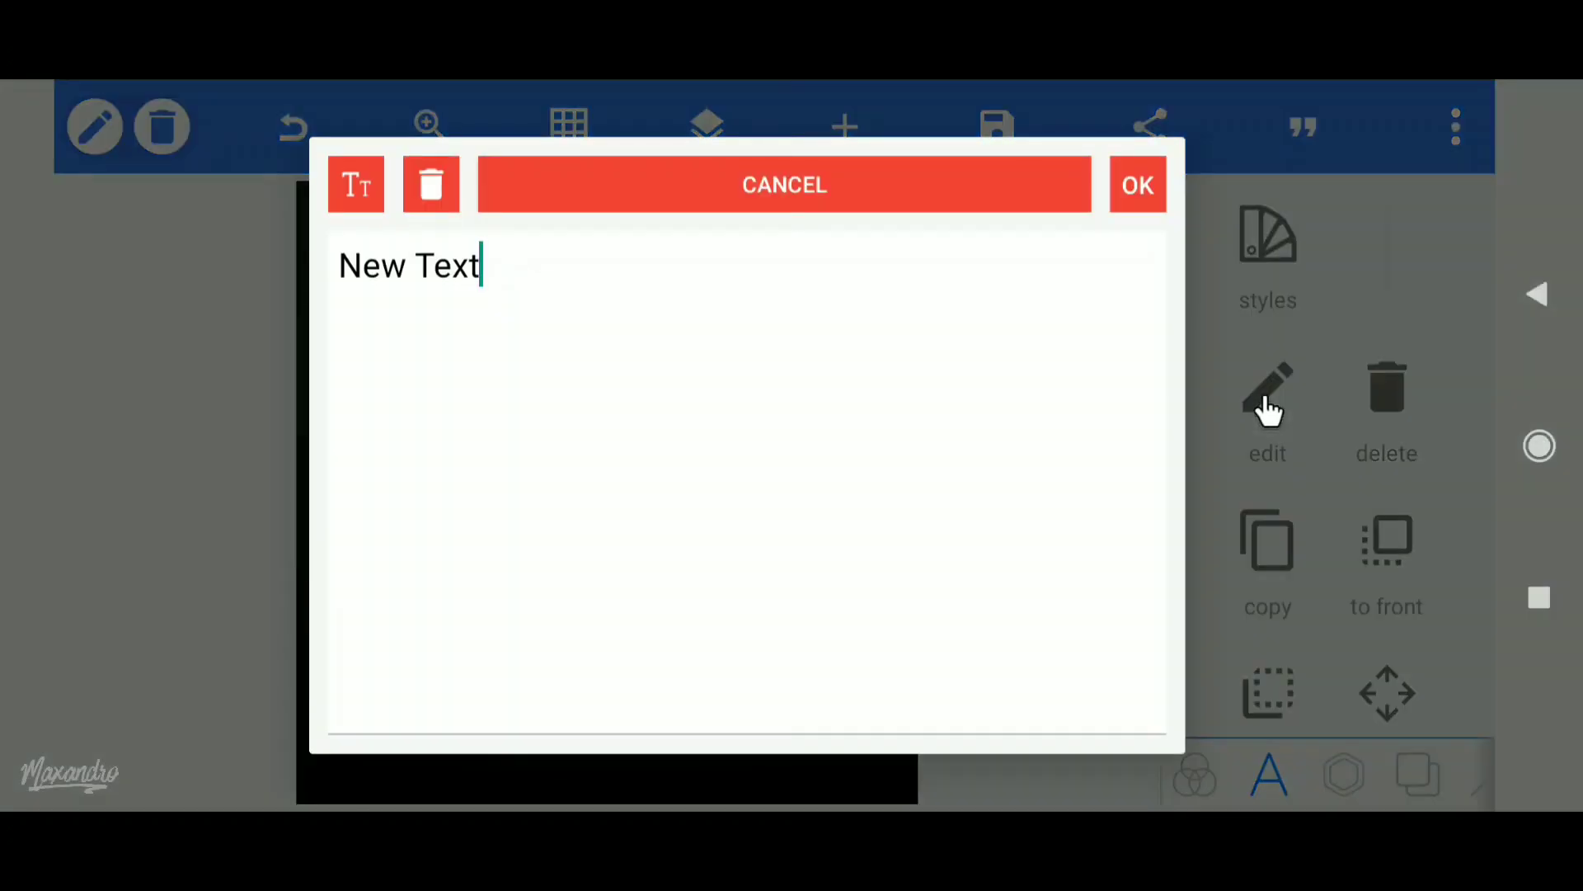
click(899, 334)
click(1332, 693)
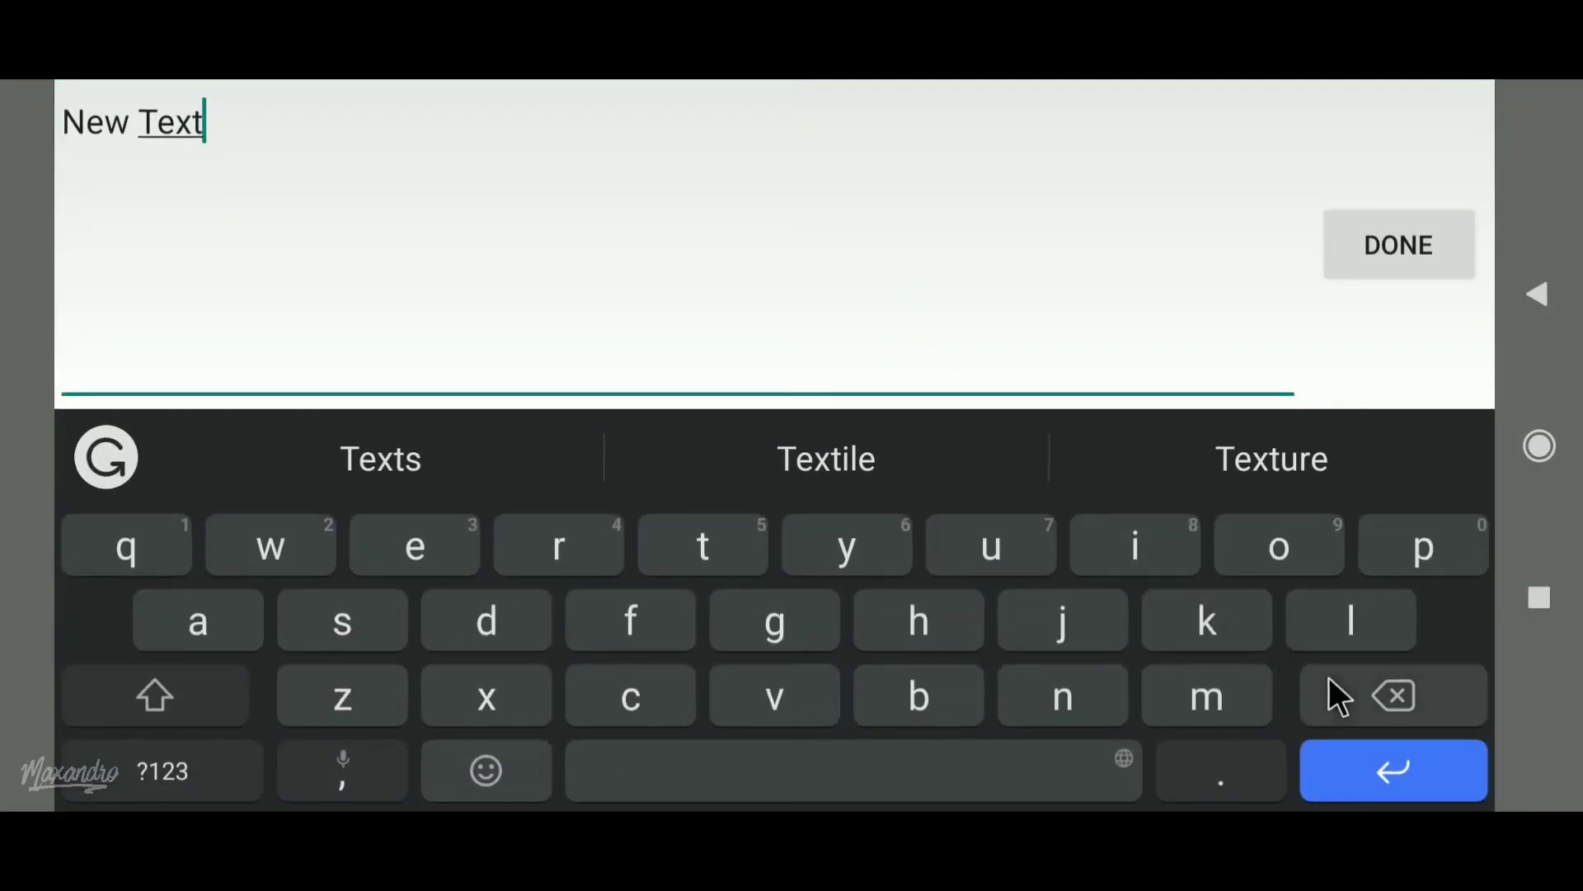
click(375, 640)
click(1357, 291)
click(1137, 185)
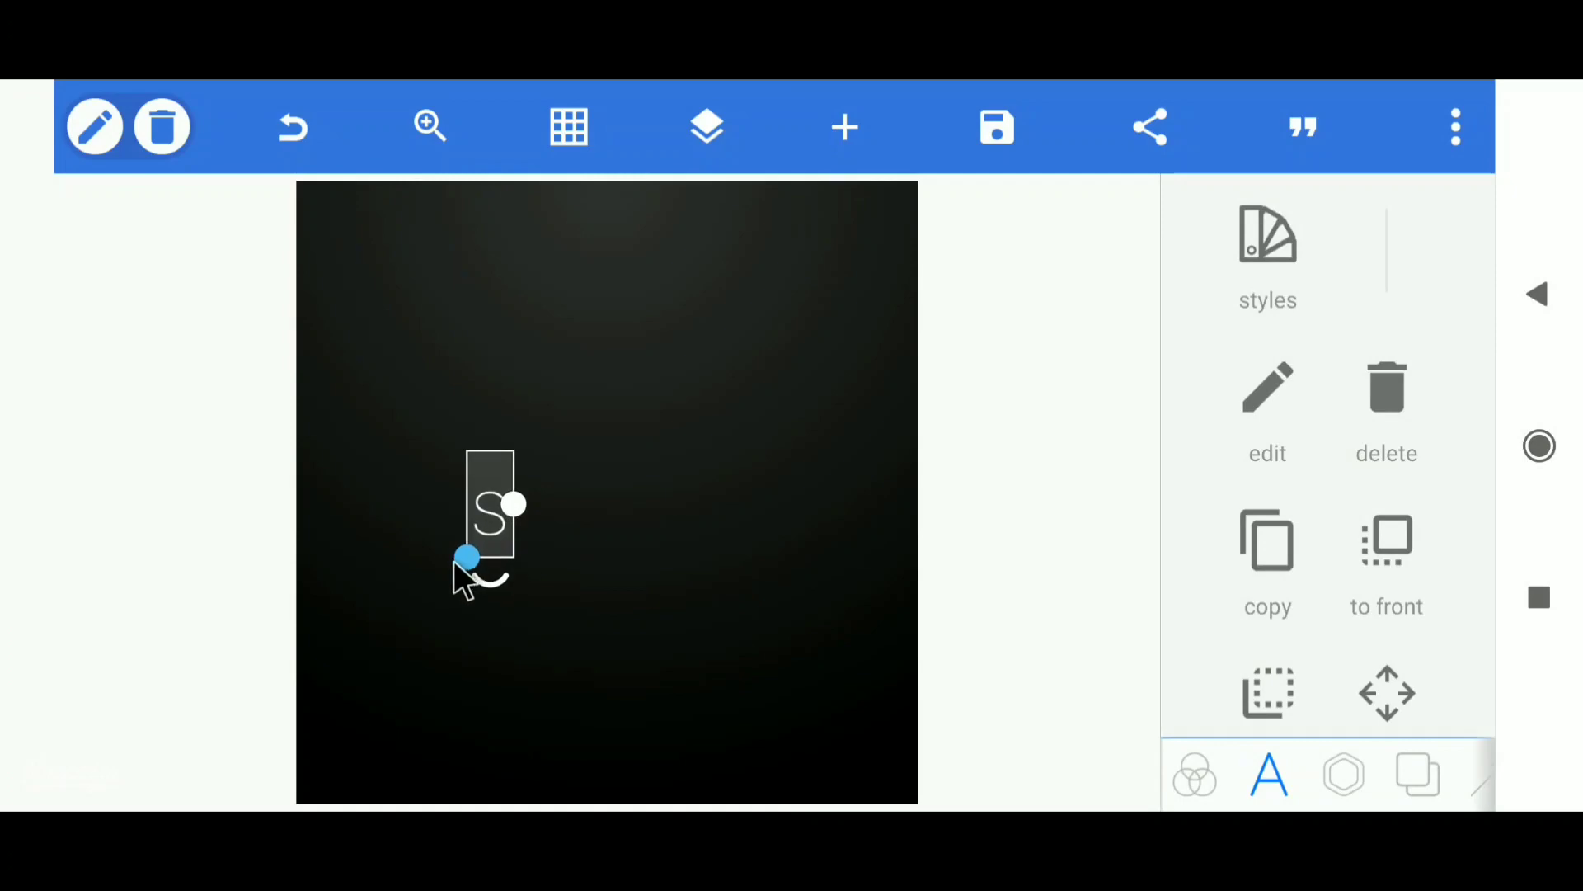
Enlarge the S and shift it upward near the canvas centre.
drag(460, 578, 382, 778)
drag(445, 619, 615, 531)
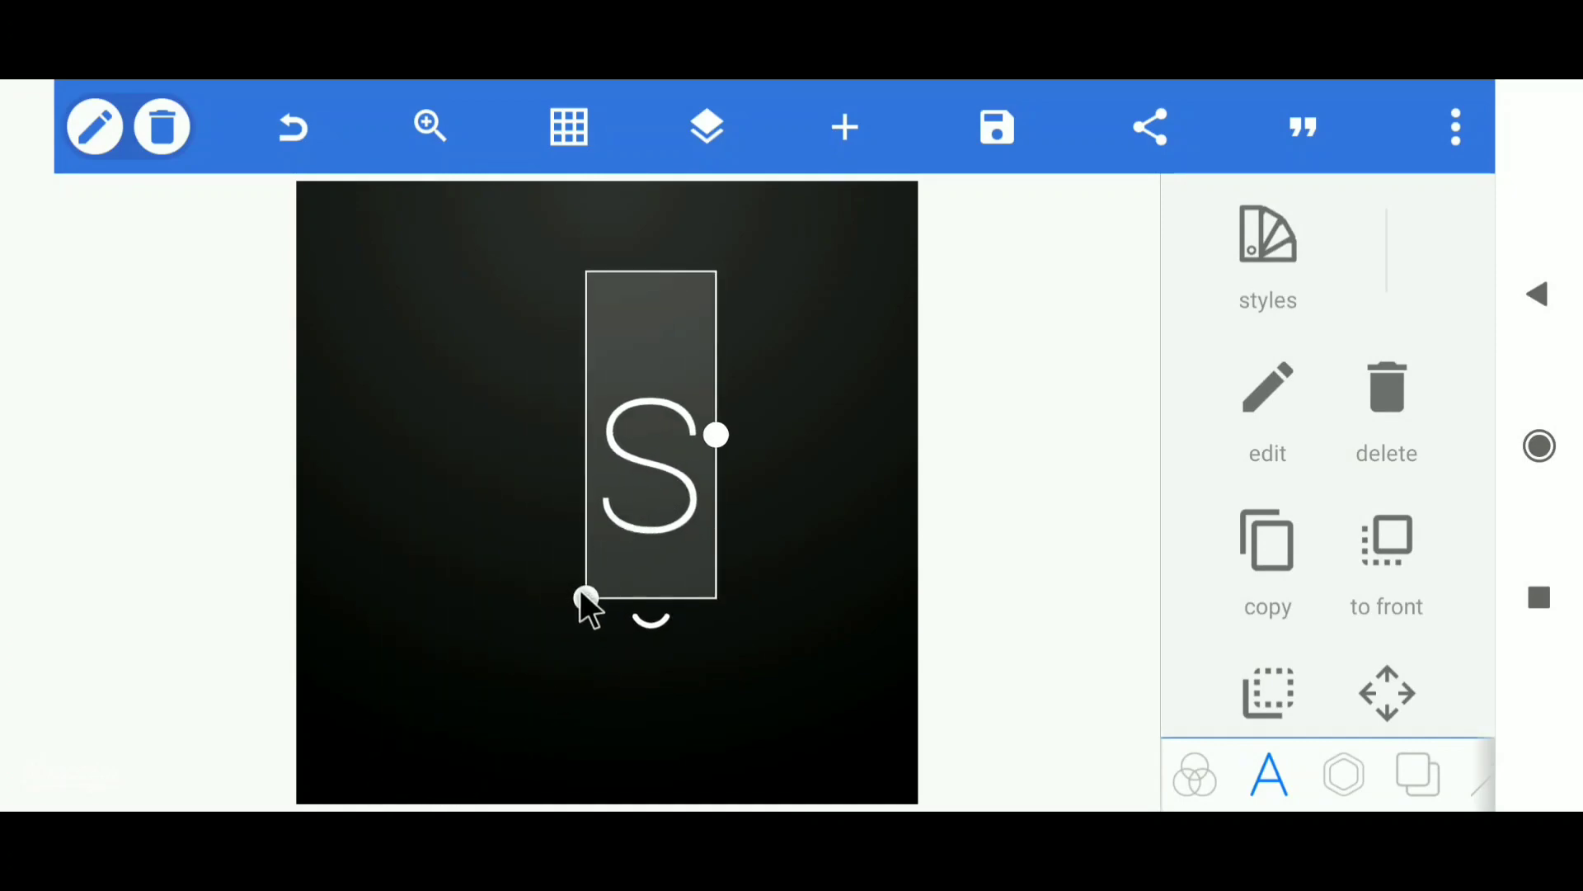
drag(587, 598, 565, 609)
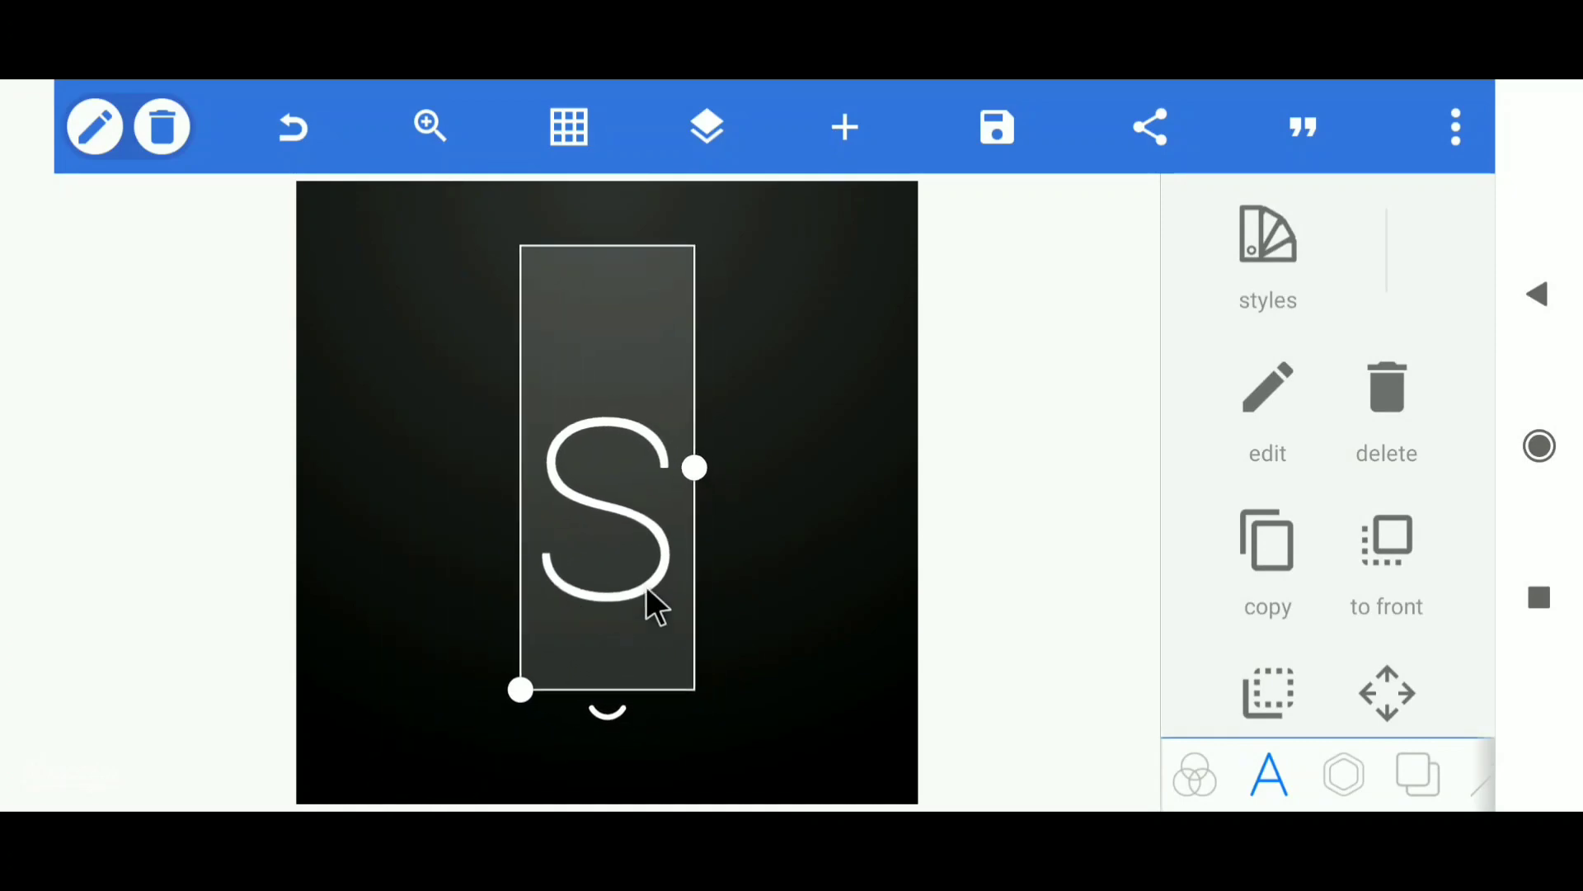
scroll(1316, 464, down, 5)
scroll(1316, 464, down, 3)
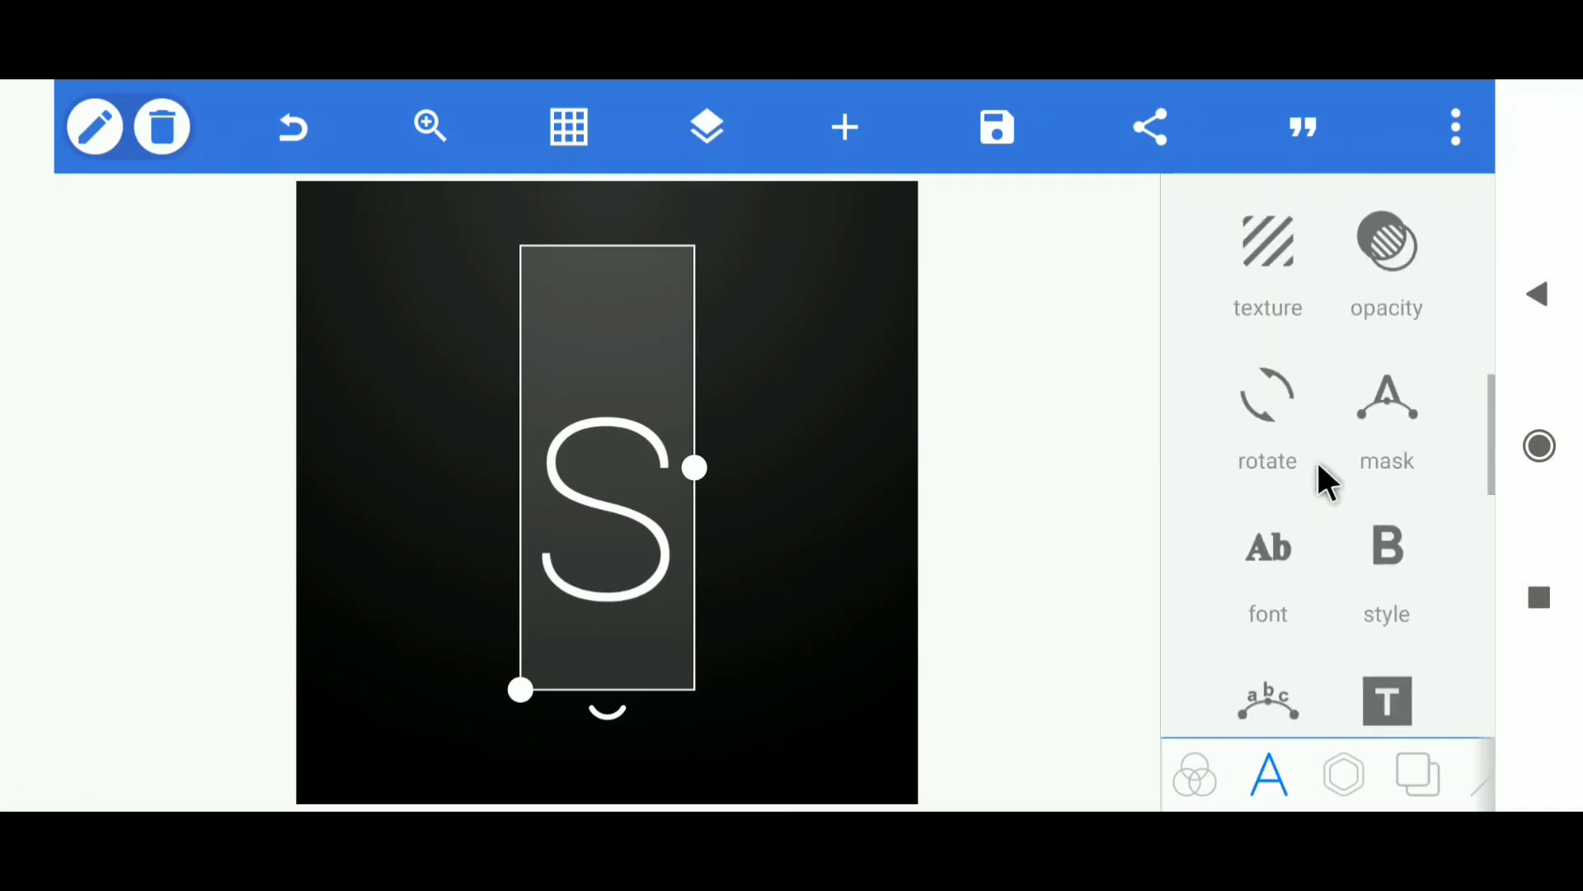
Set the S in the BATMFA font from My Fonts, then reposition and enlarge it.
click(1283, 558)
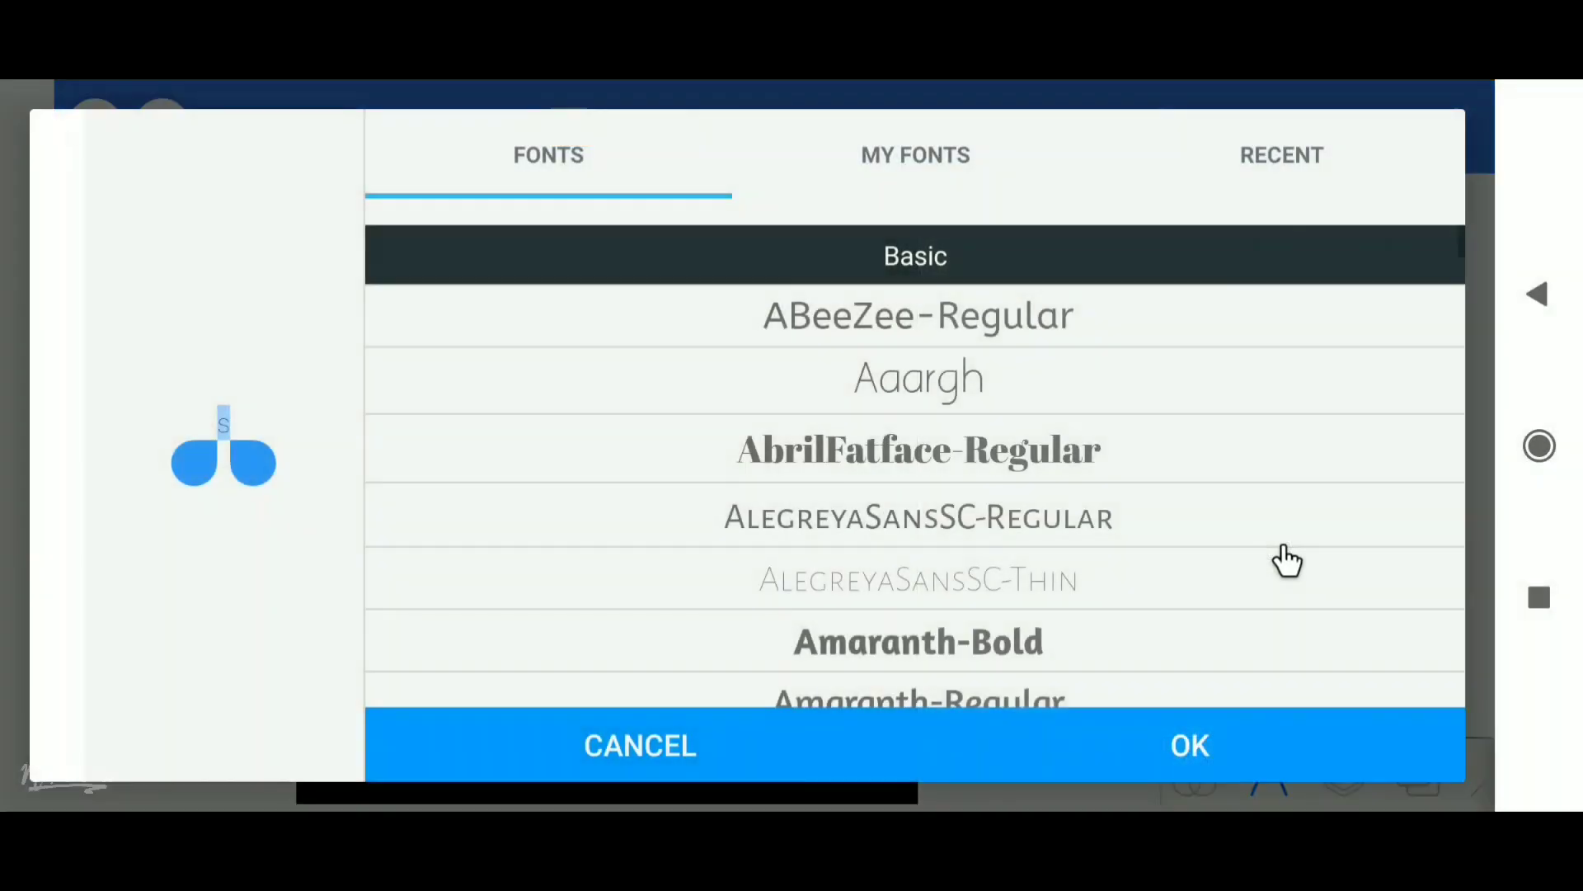
click(916, 158)
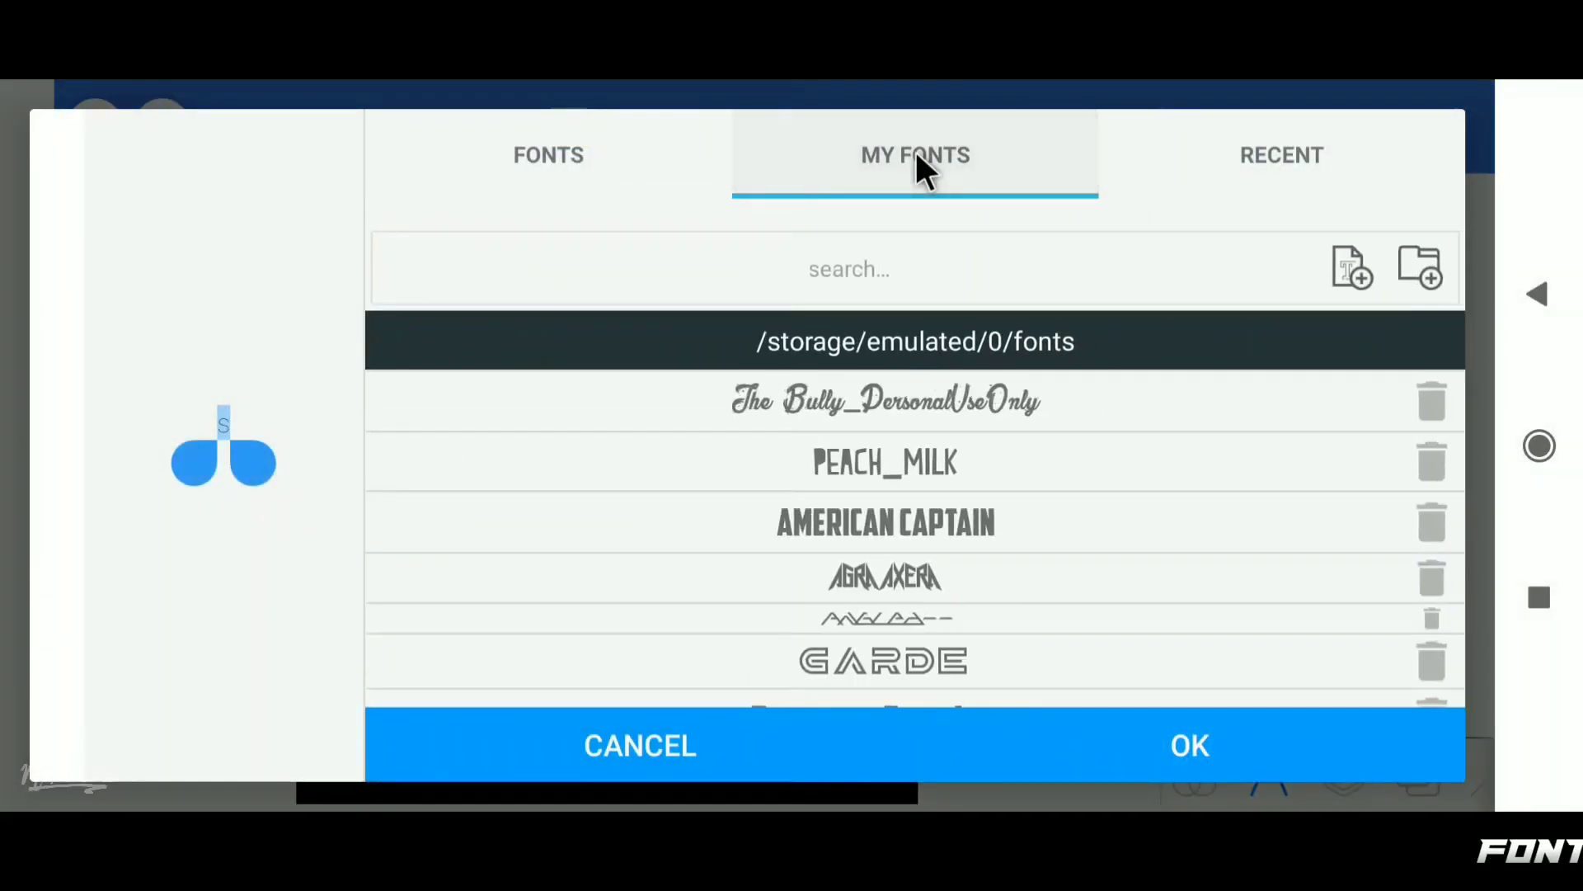
scroll(967, 458, down, 2)
scroll(968, 467, down, 5)
click(936, 461)
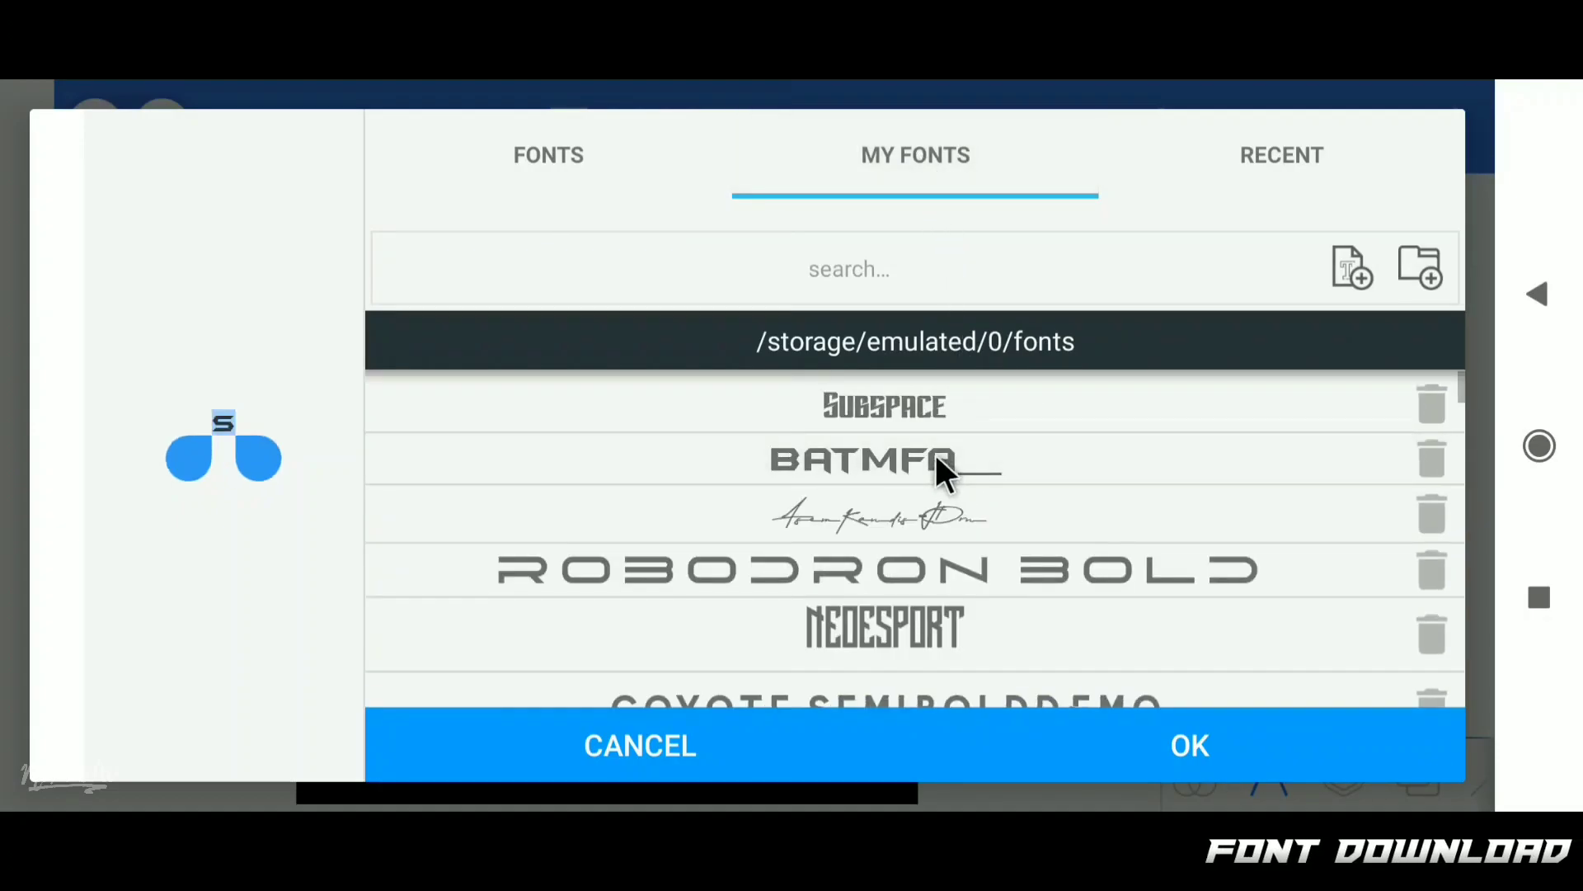
click(1173, 734)
drag(738, 442, 692, 518)
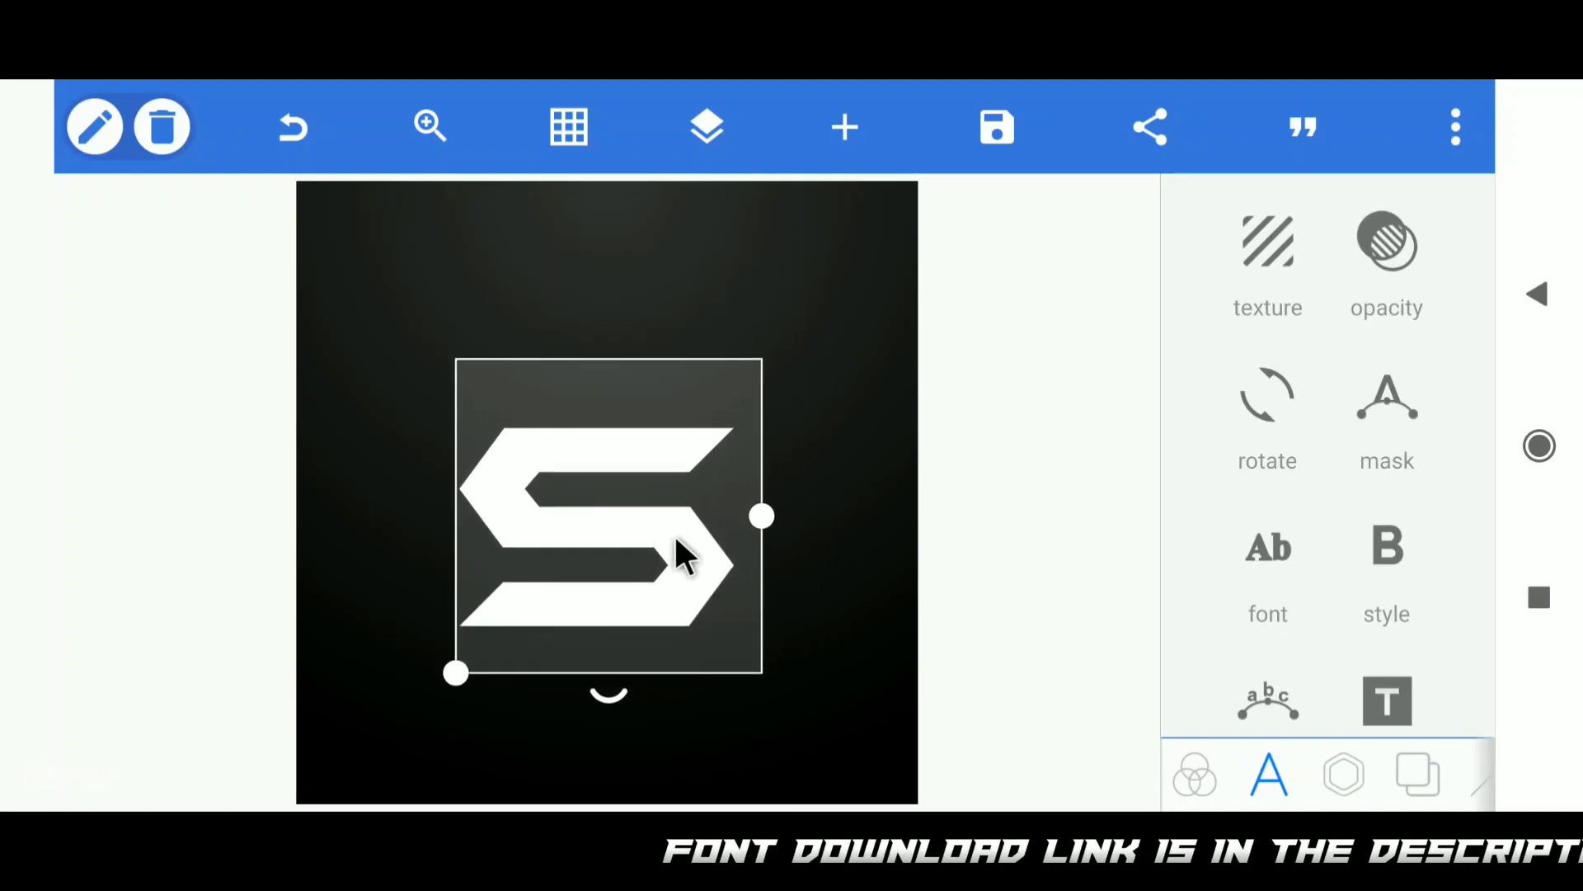
drag(471, 635, 414, 699)
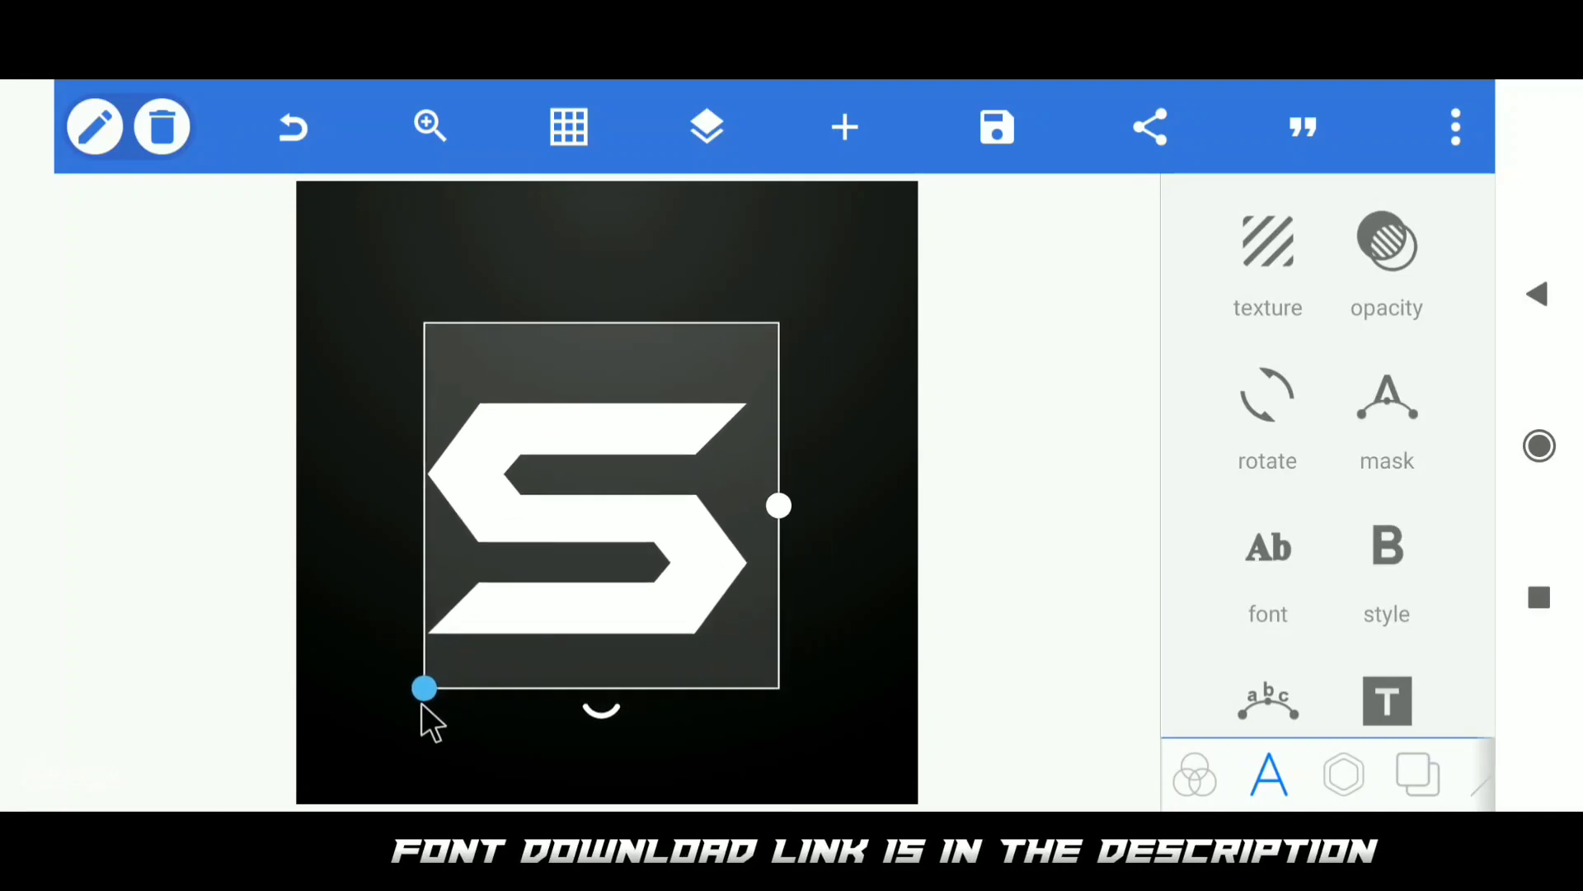
drag(498, 620, 520, 598)
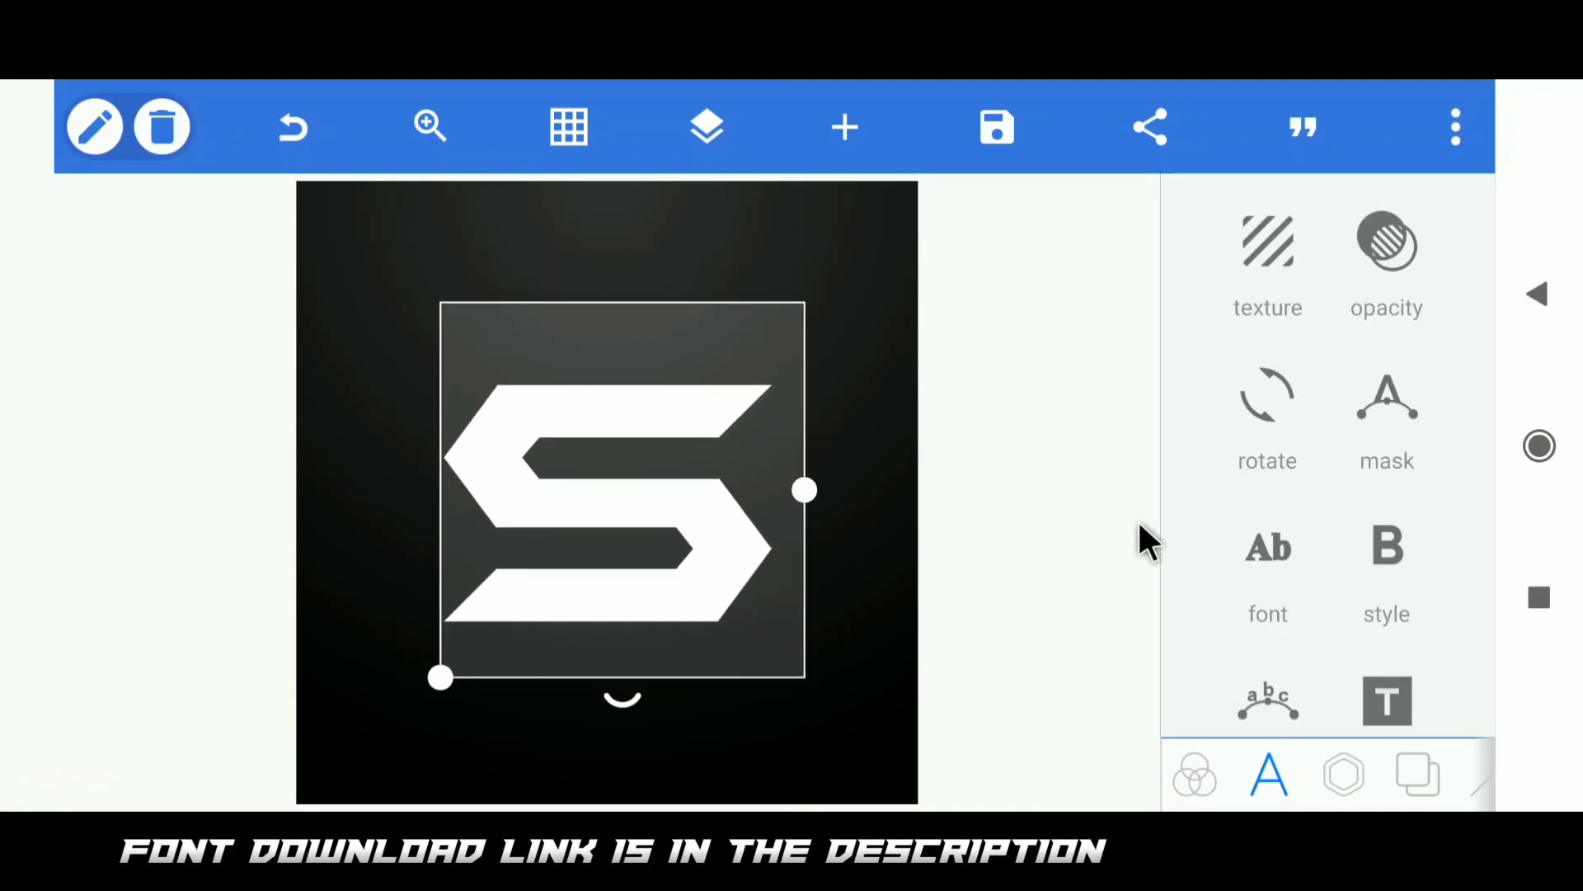
scroll(1329, 495, down, 2)
scroll(1331, 473, up, 4)
Fill the S with a light grey gradient preset.
click(1381, 461)
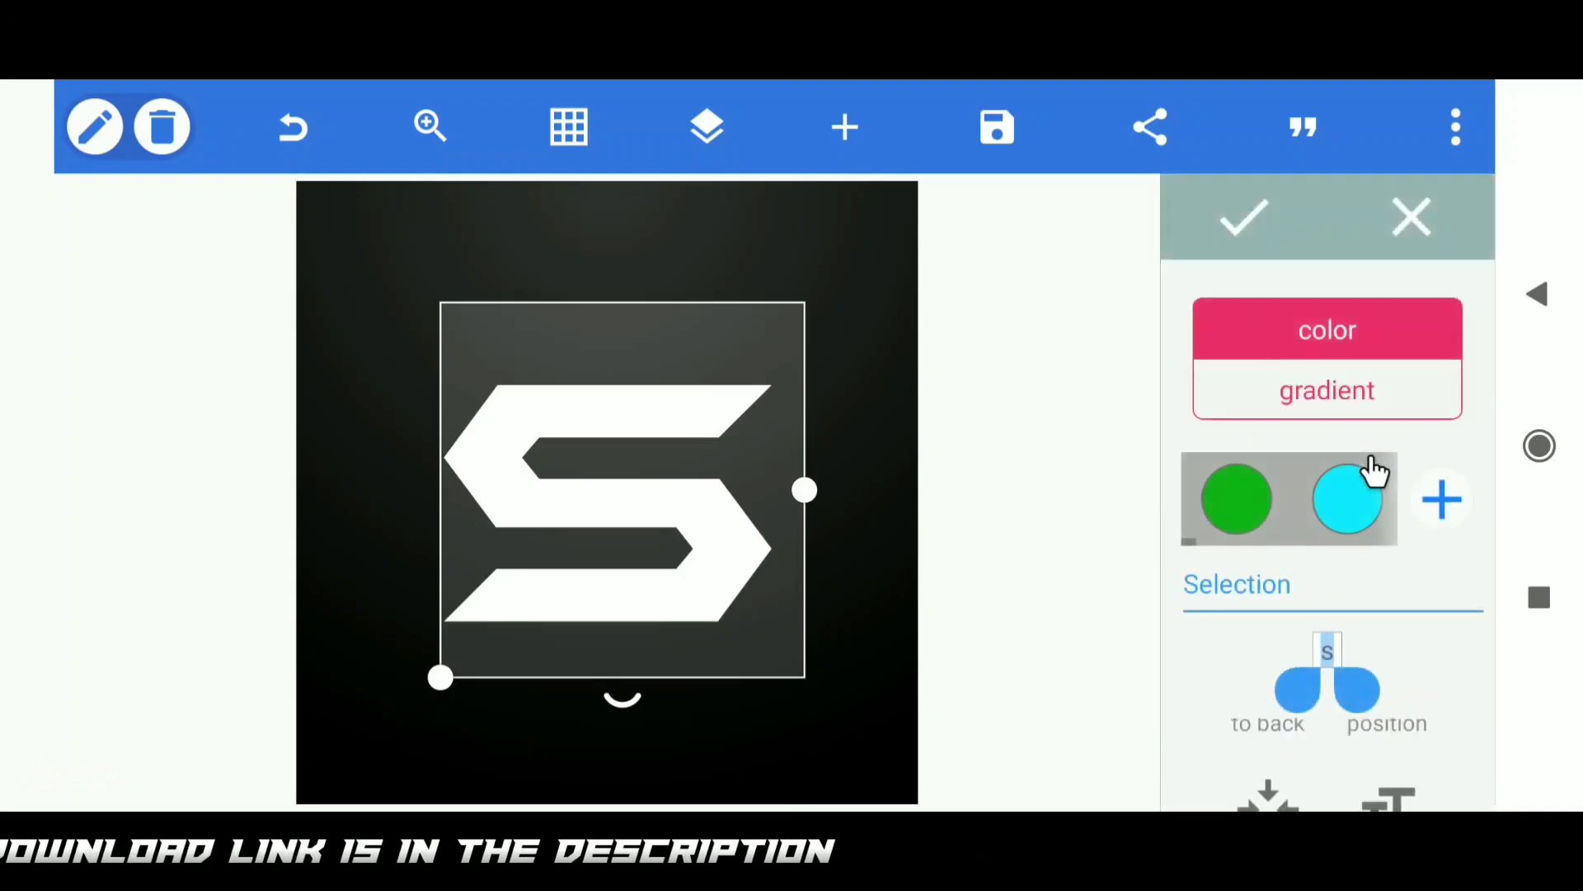
click(1321, 413)
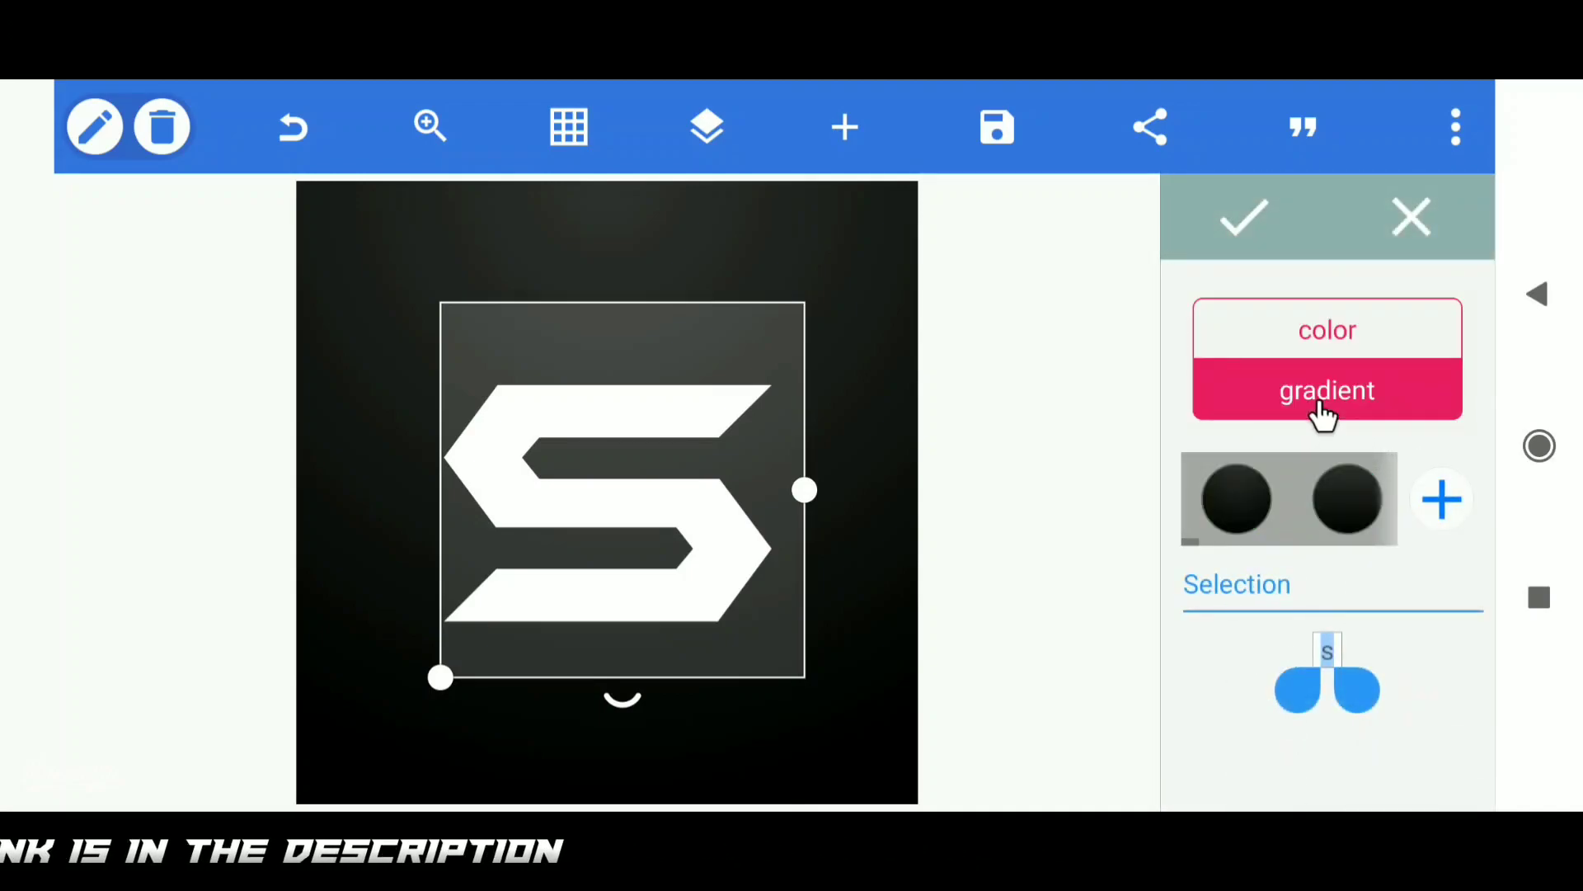
drag(1383, 517, 1289, 523)
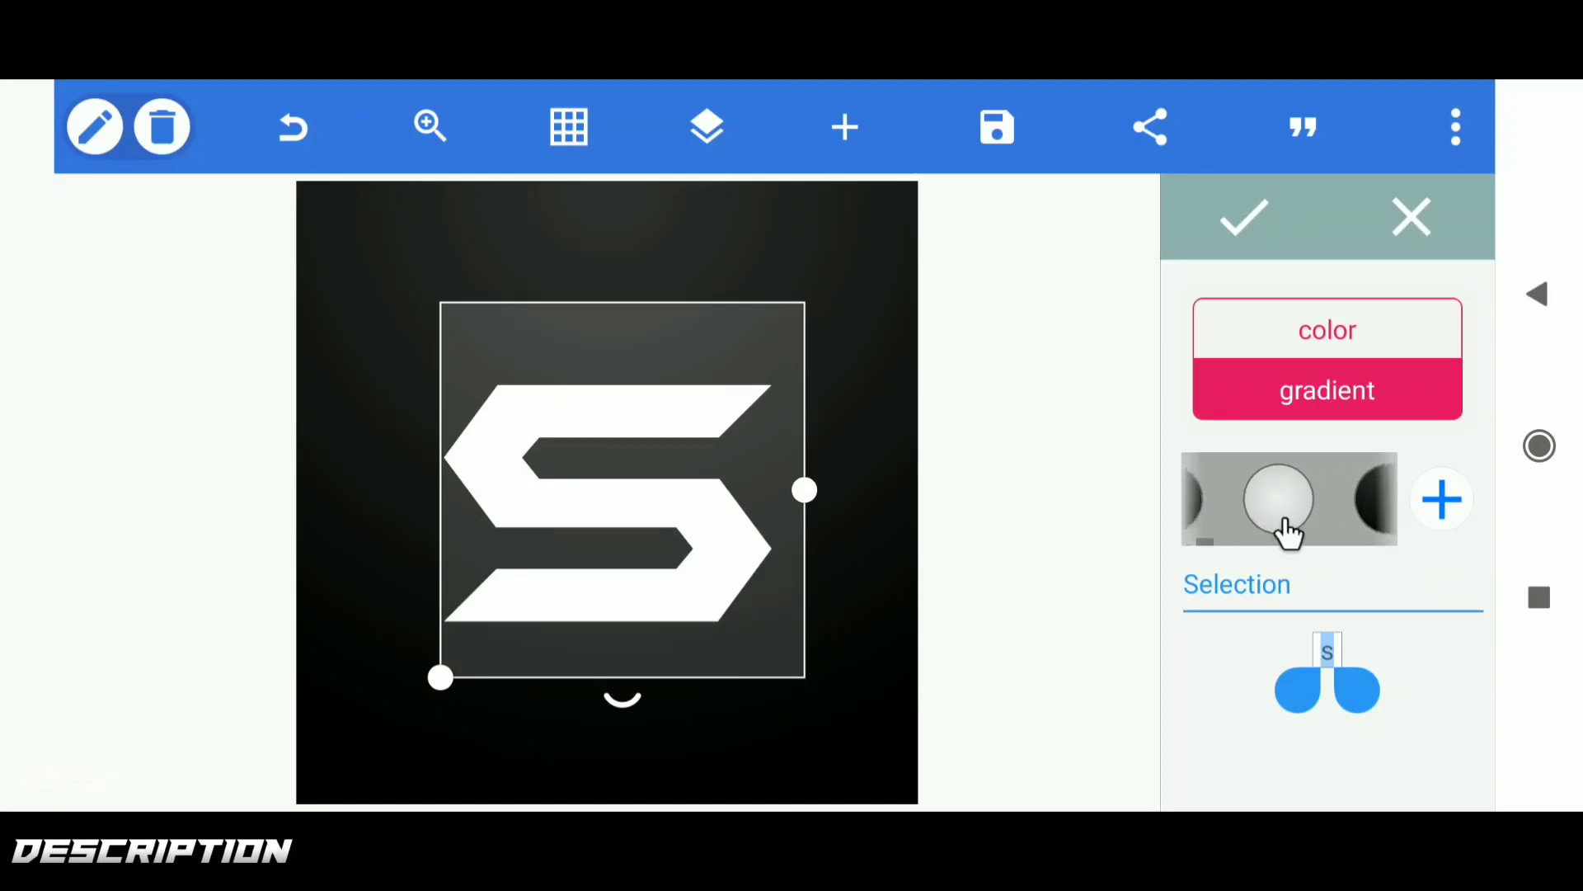
click(1247, 257)
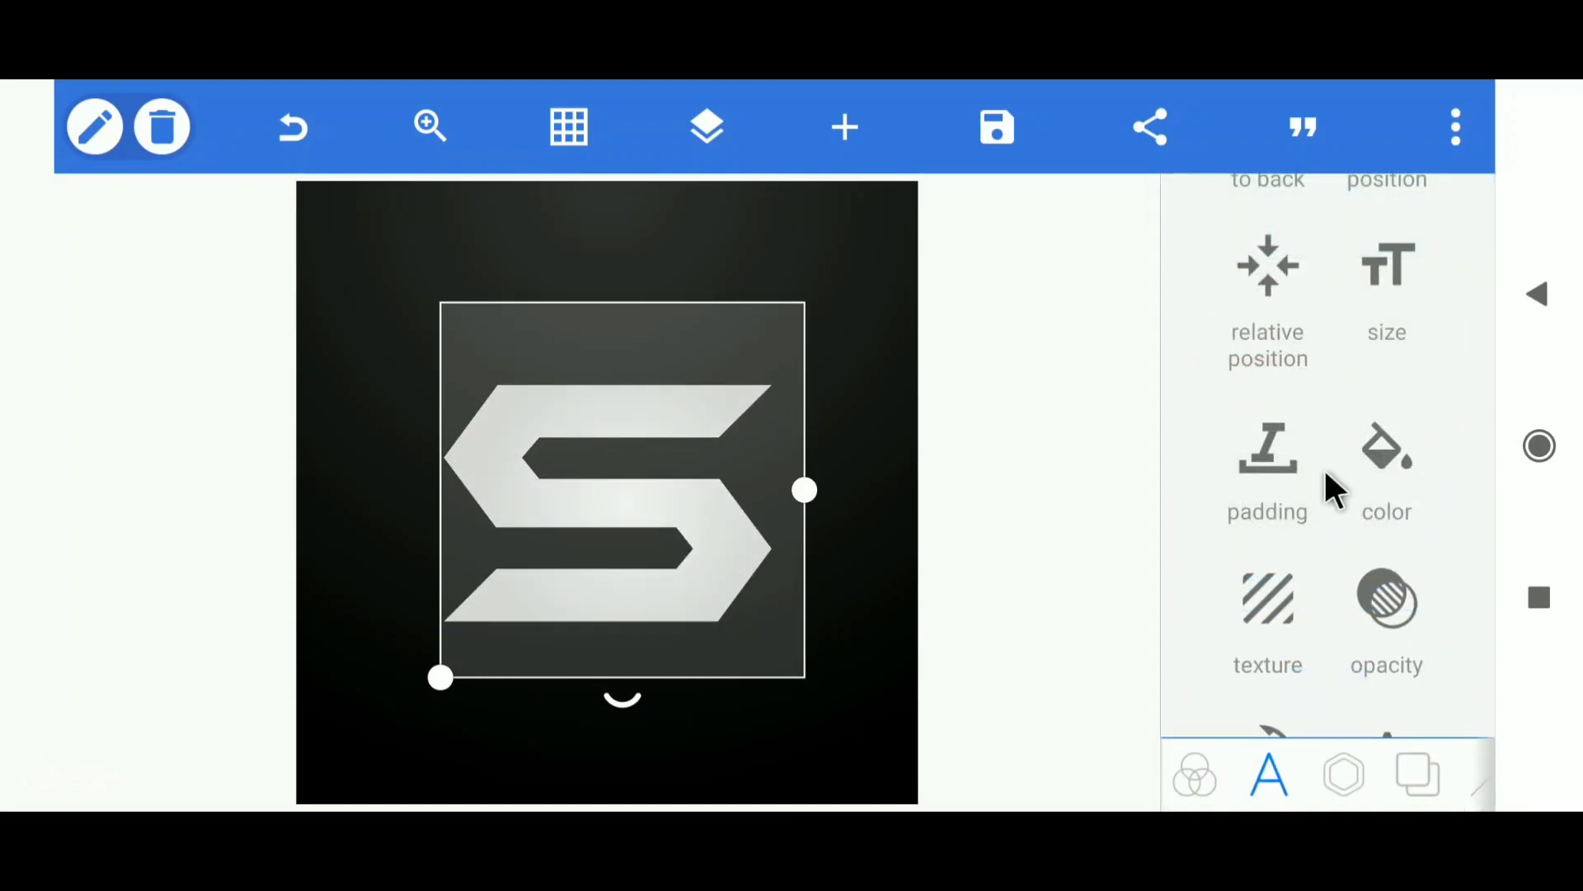
scroll(1324, 467, down, 3)
scroll(1324, 483, down, 3)
Enable shallow oblique 3D depth on the S, change its extrusion angle, and set the light angle to 329°.
click(1383, 463)
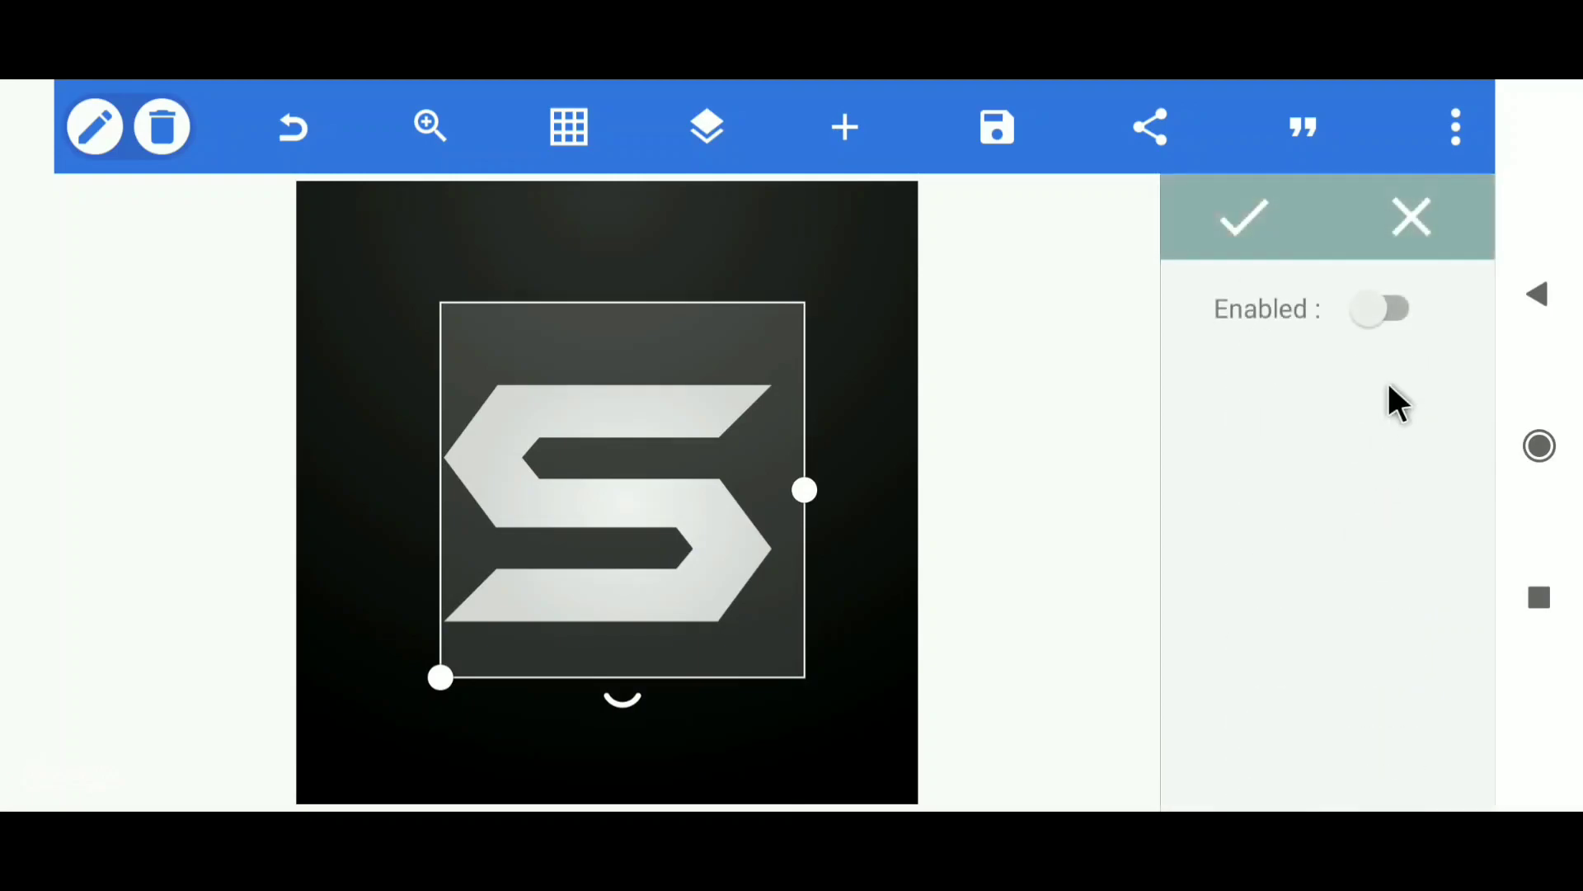
click(1377, 316)
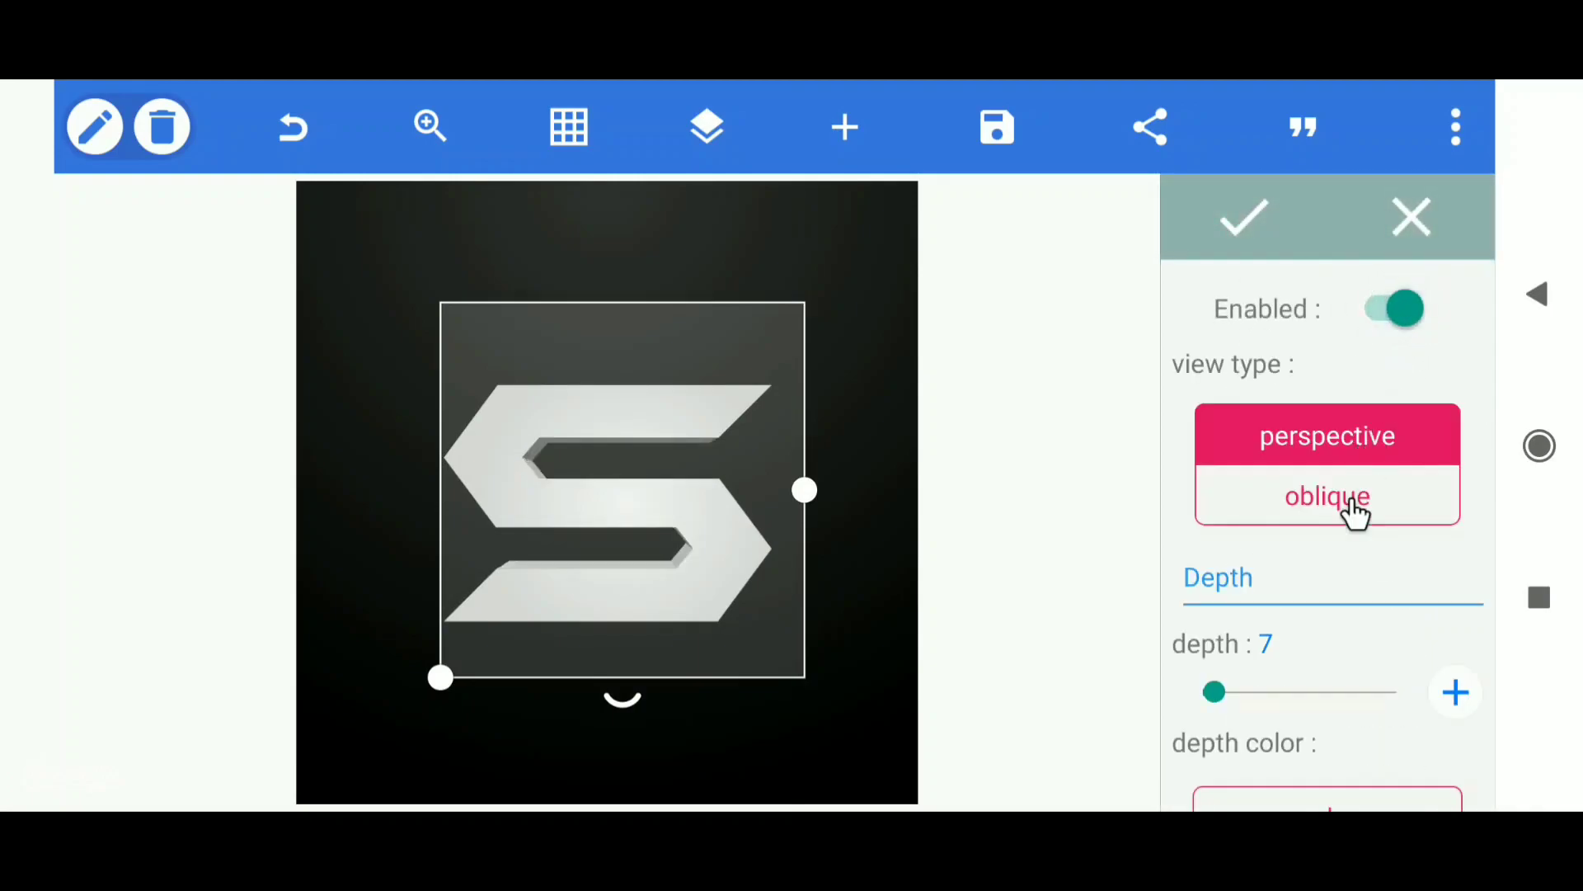
click(1329, 526)
drag(1214, 694, 1204, 695)
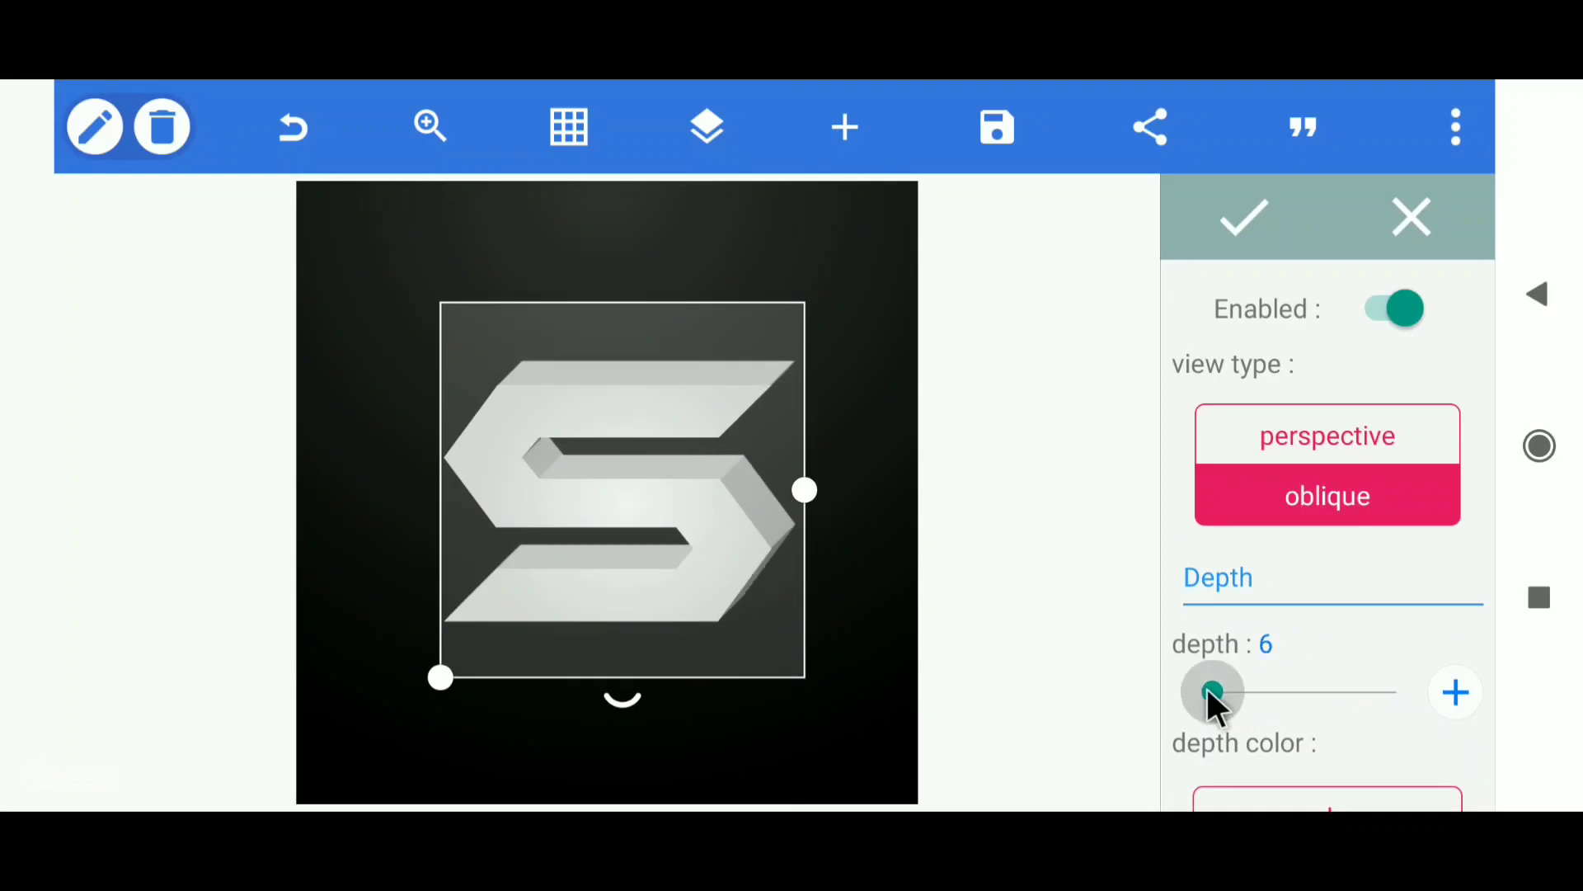
scroll(1291, 662, down, 2)
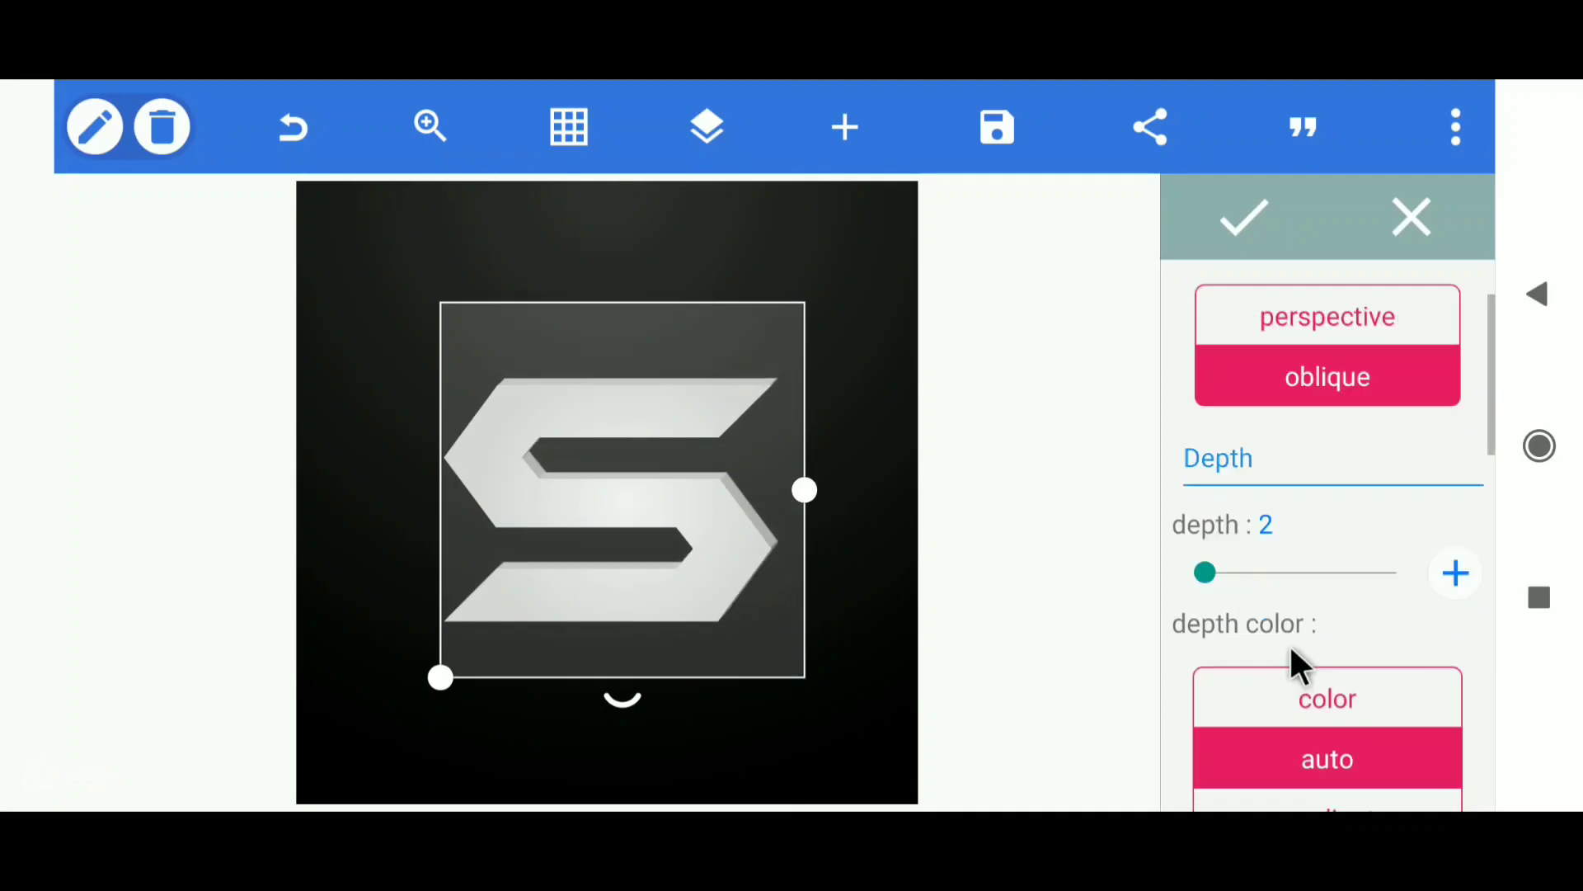
scroll(1290, 662, down, 3)
scroll(1291, 663, down, 5)
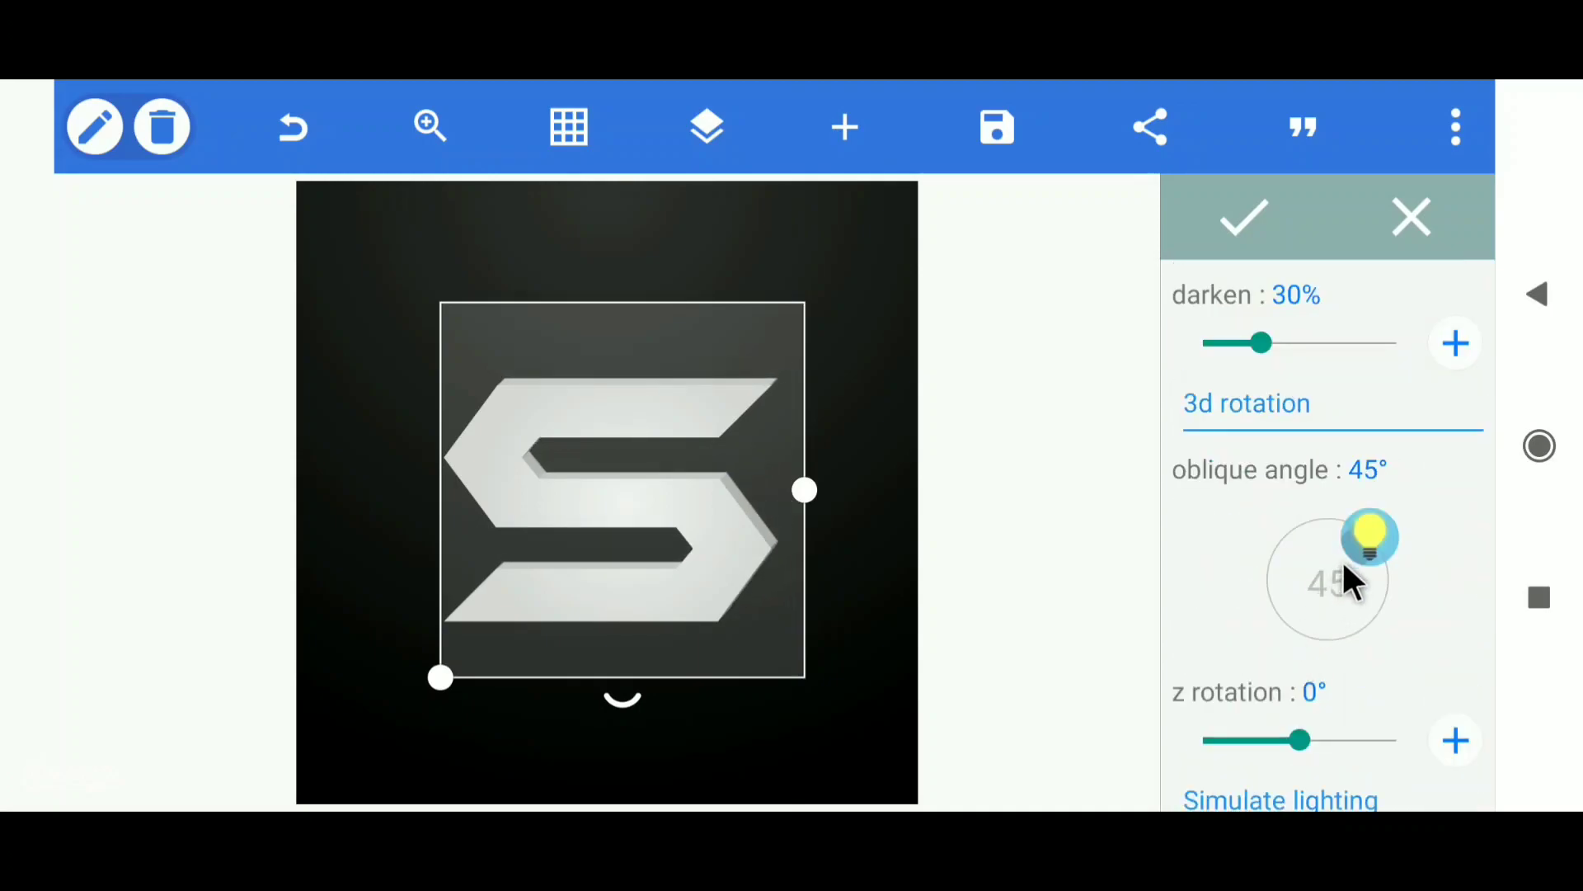
drag(1349, 566, 1326, 670)
scroll(1370, 651, down, 3)
scroll(1372, 651, down, 2)
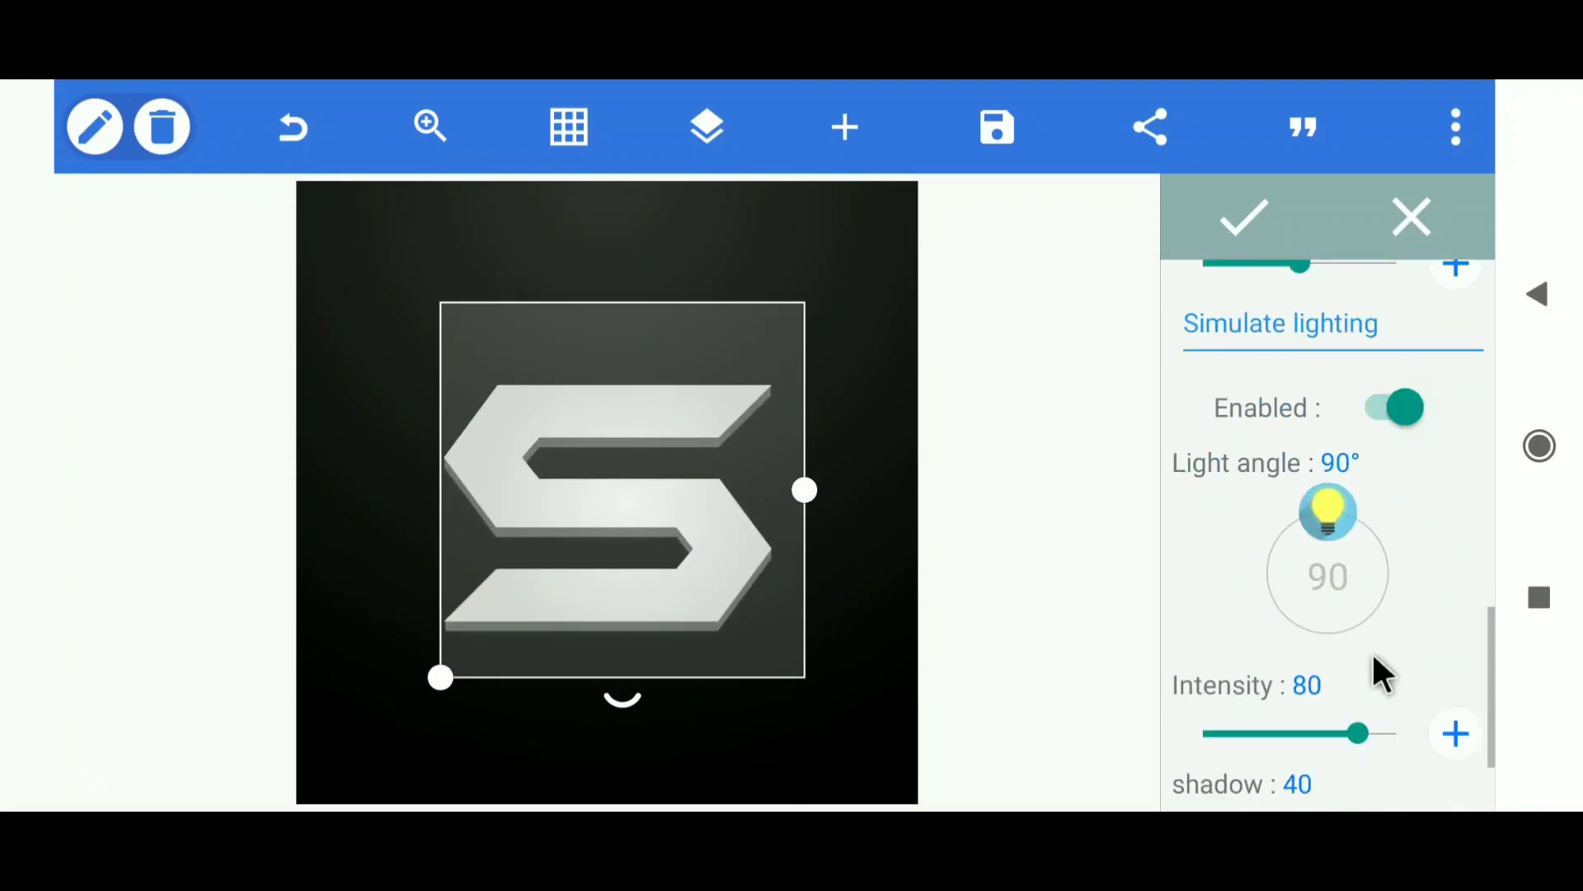
drag(1350, 550, 1365, 590)
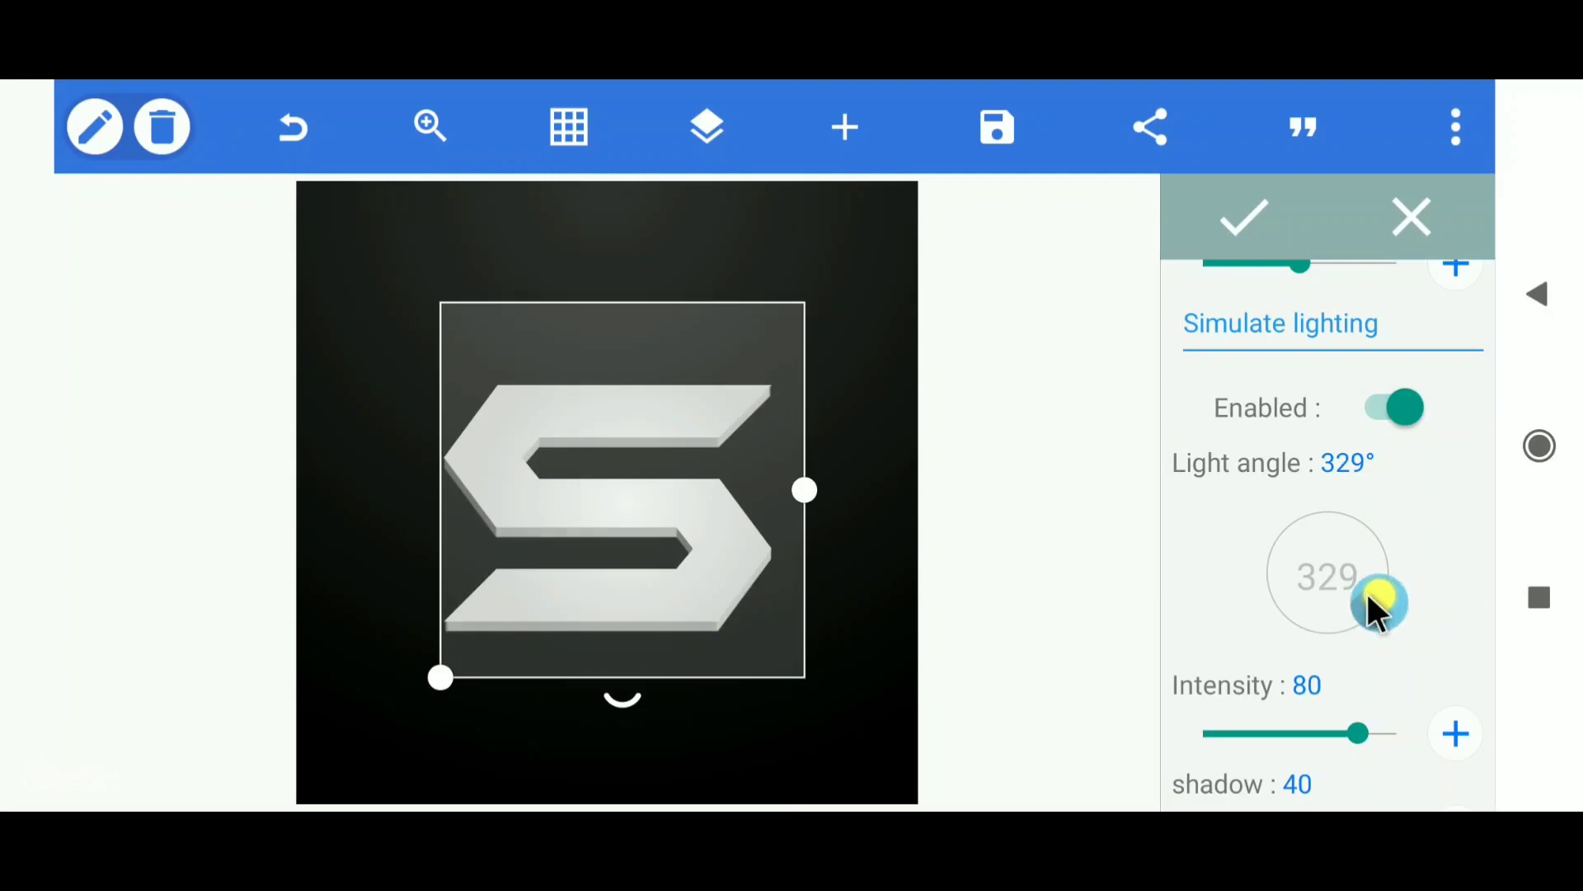
click(1254, 254)
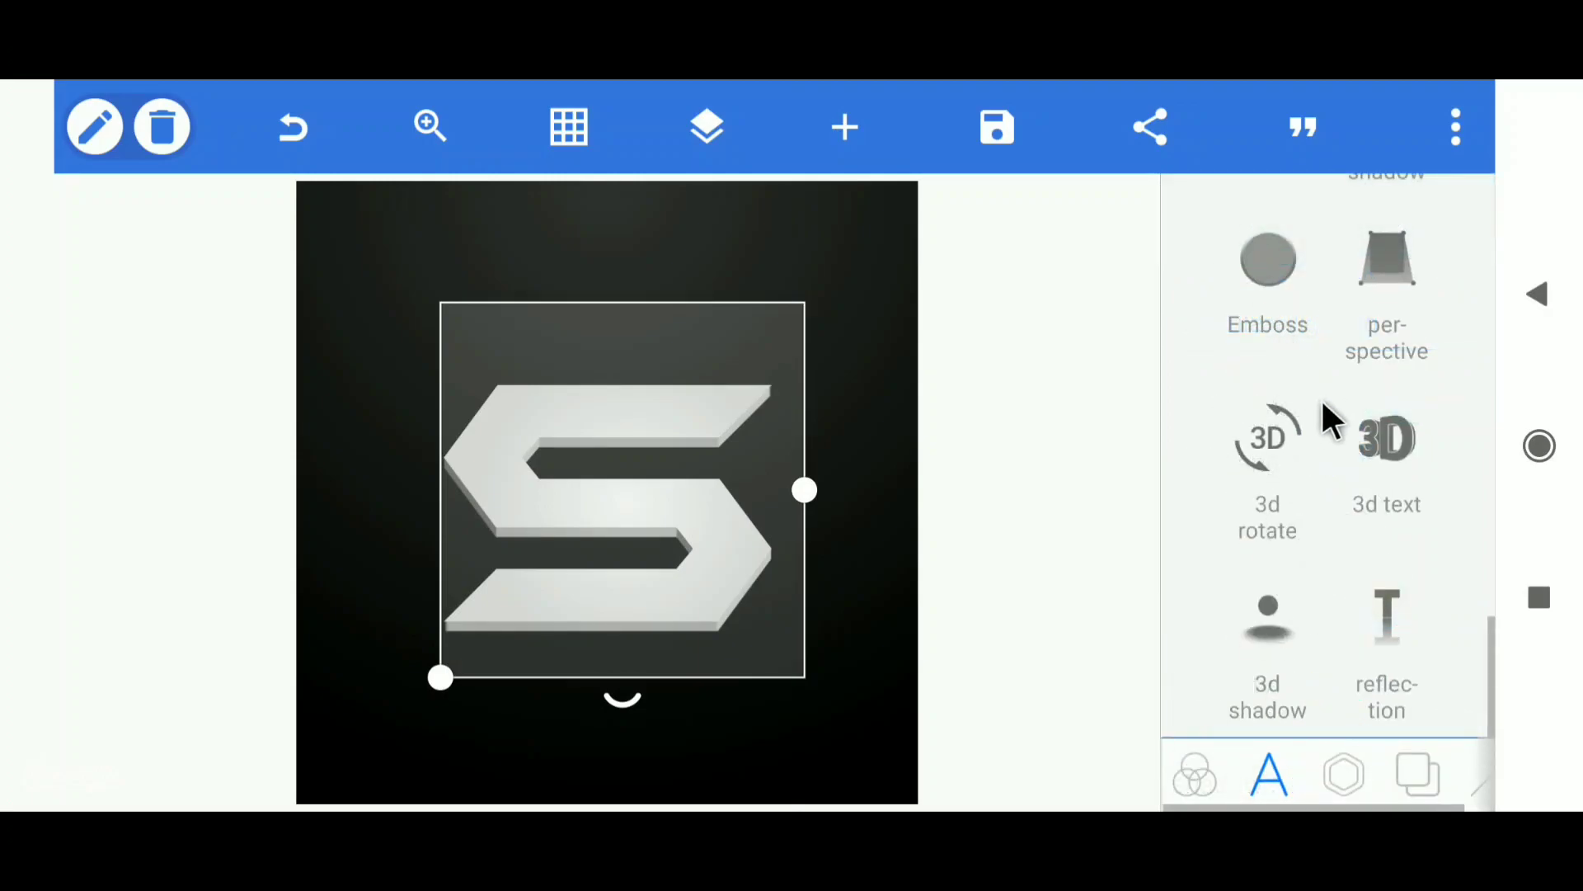
scroll(1322, 396, up, 2)
scroll(1321, 397, up, 1)
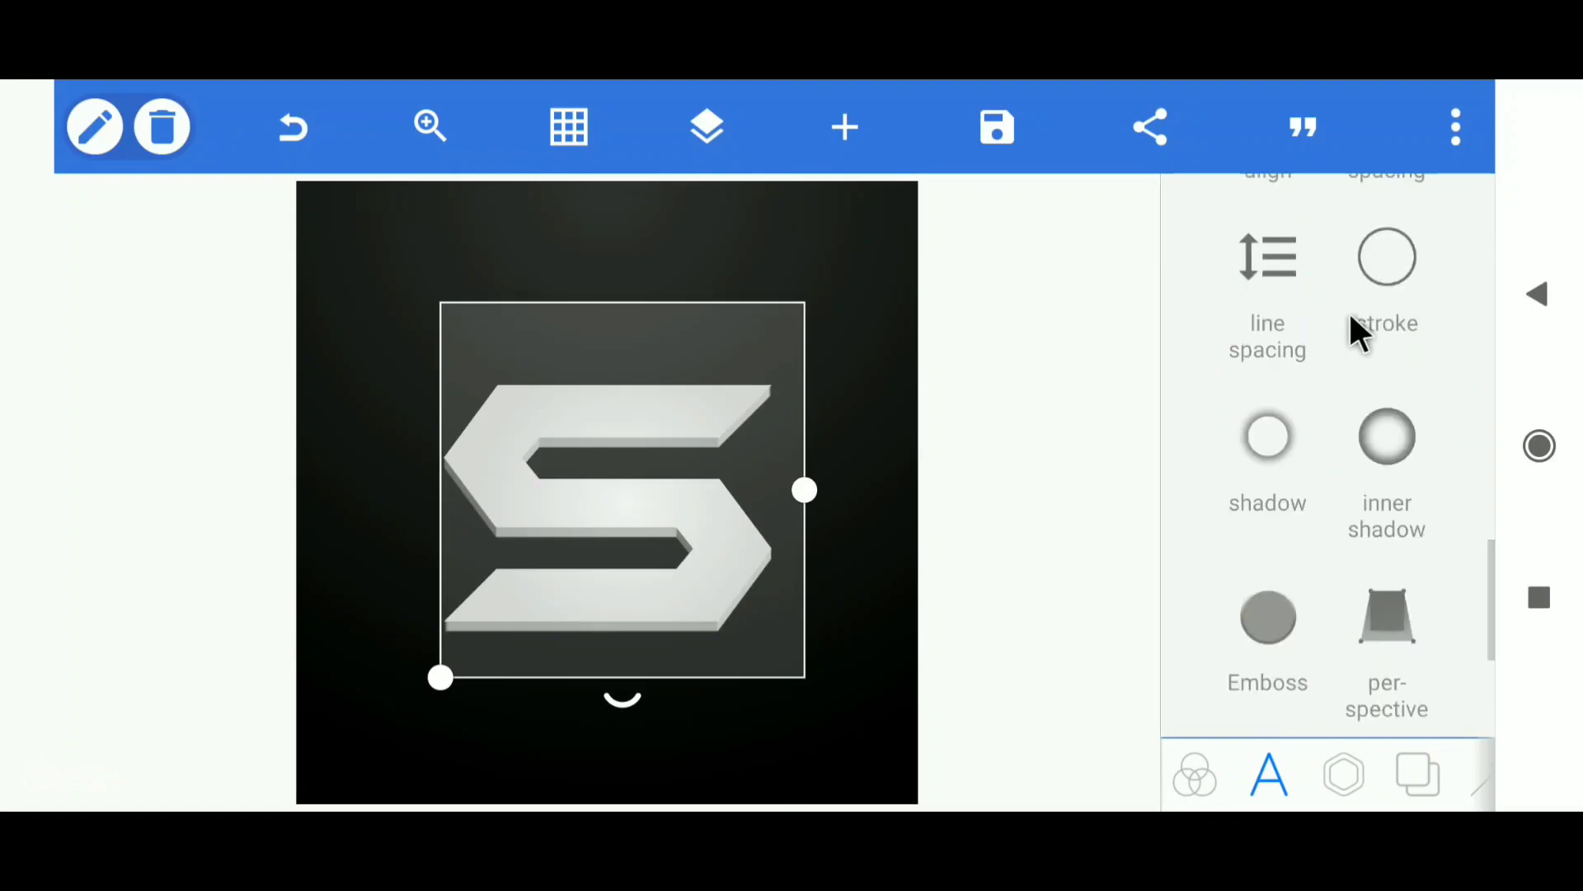
Enable a black stroke on the S with width 26.
click(1387, 257)
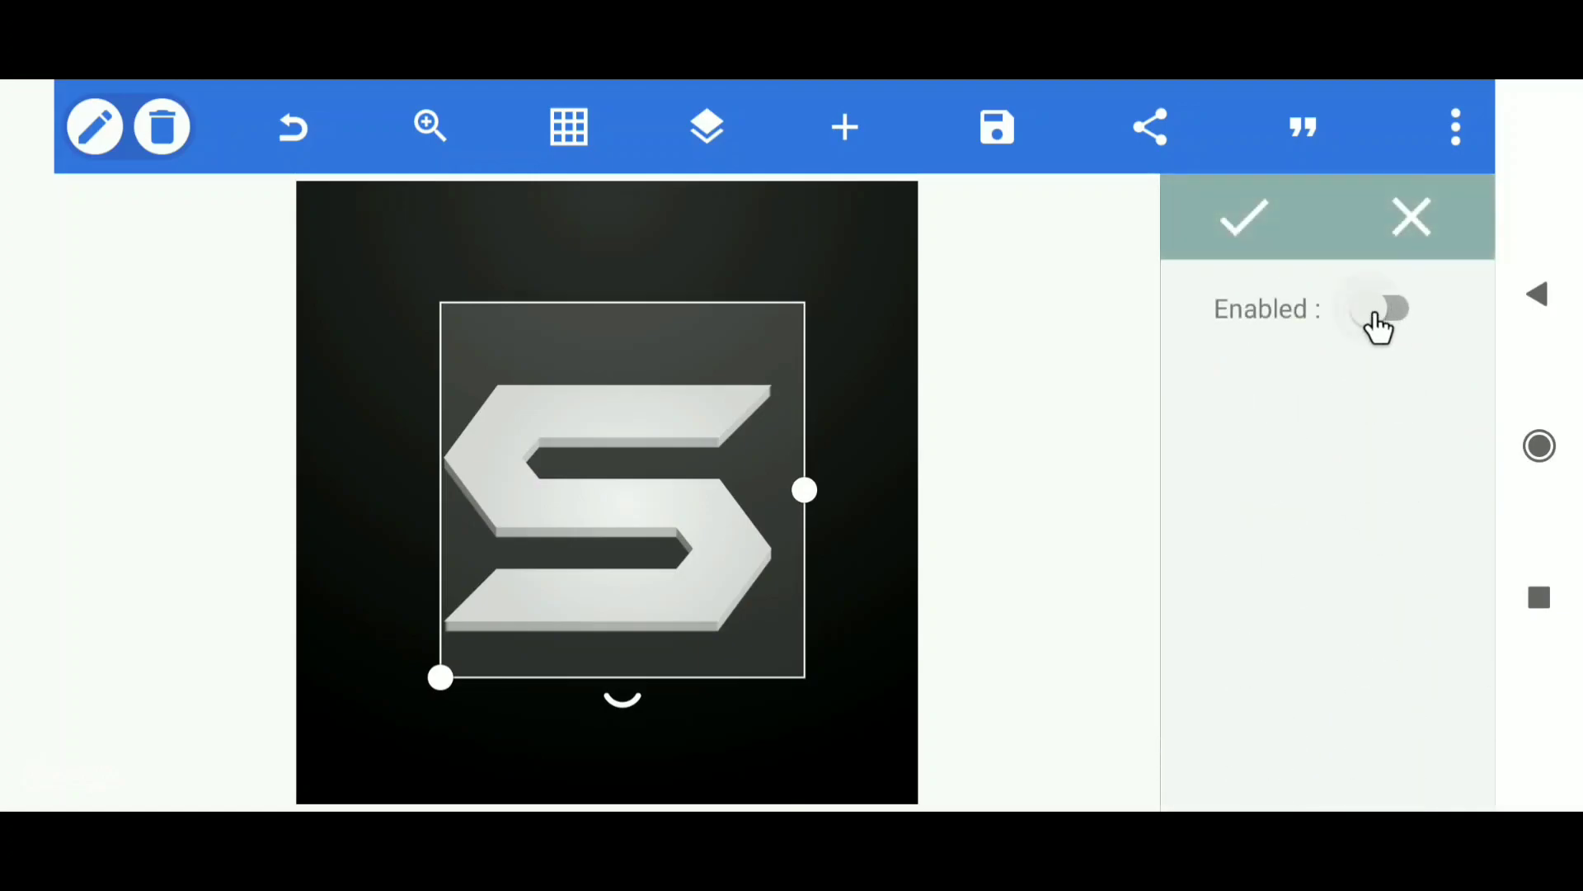
click(1387, 315)
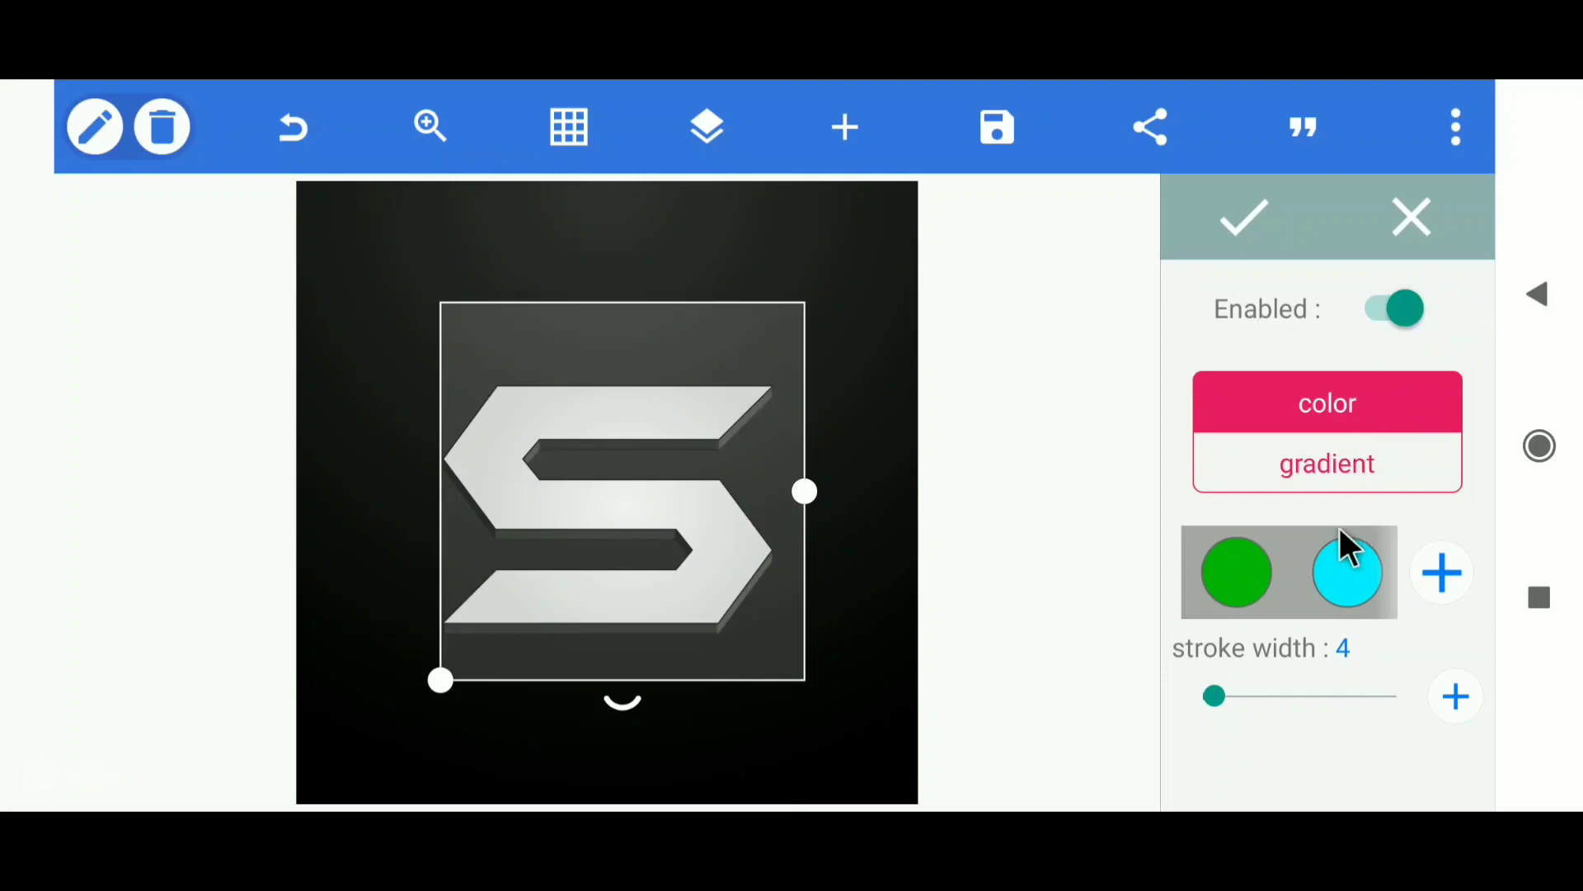
drag(1322, 581, 1241, 582)
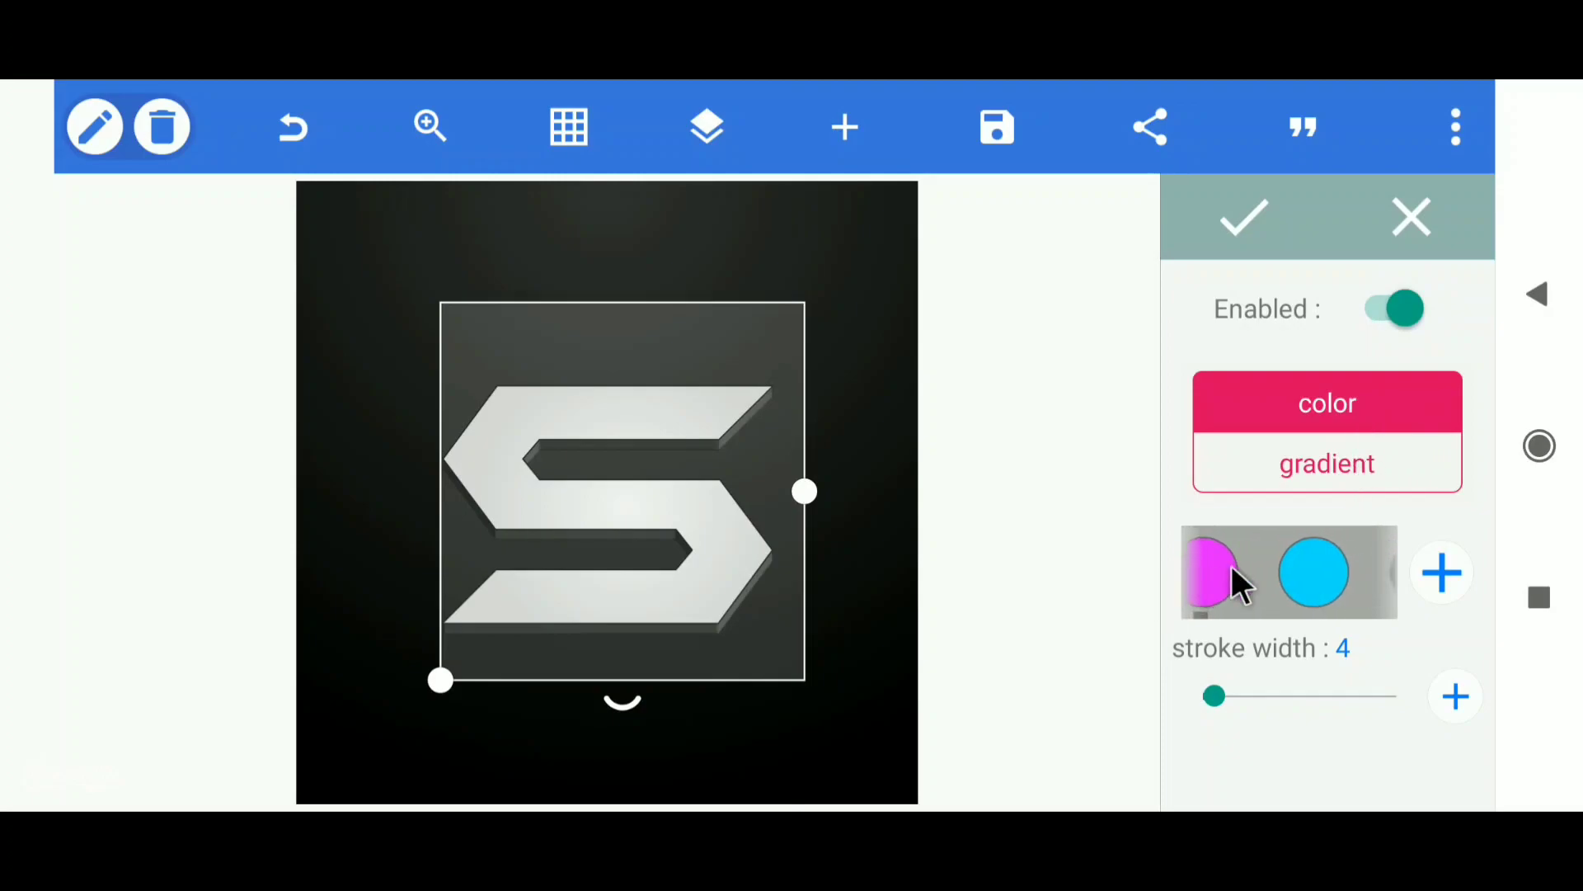
drag(1353, 545, 1245, 539)
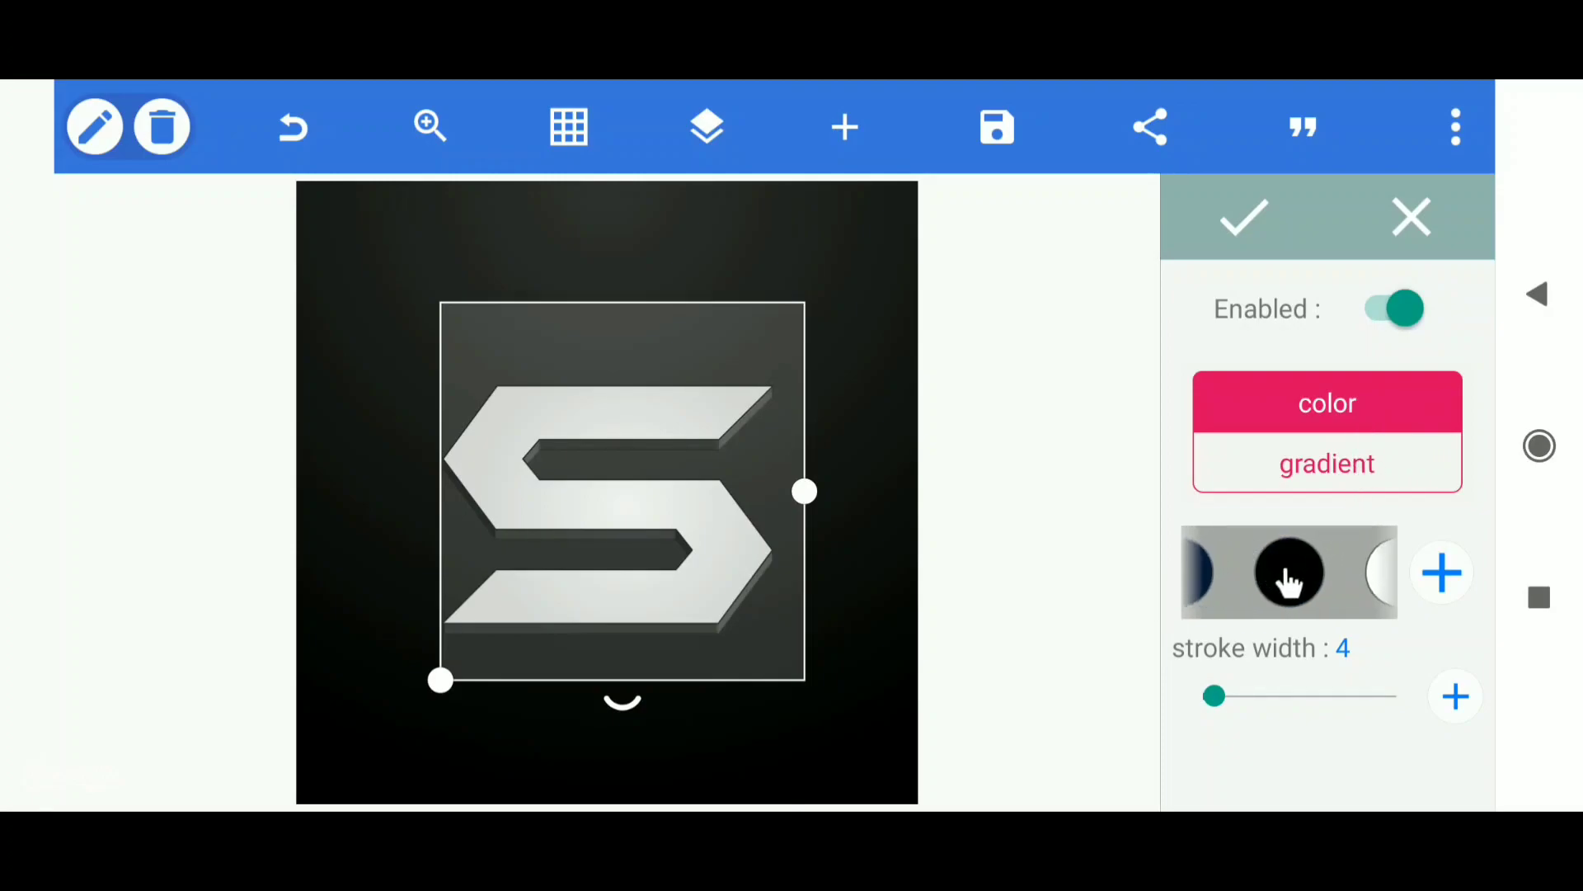
drag(1214, 696, 1276, 697)
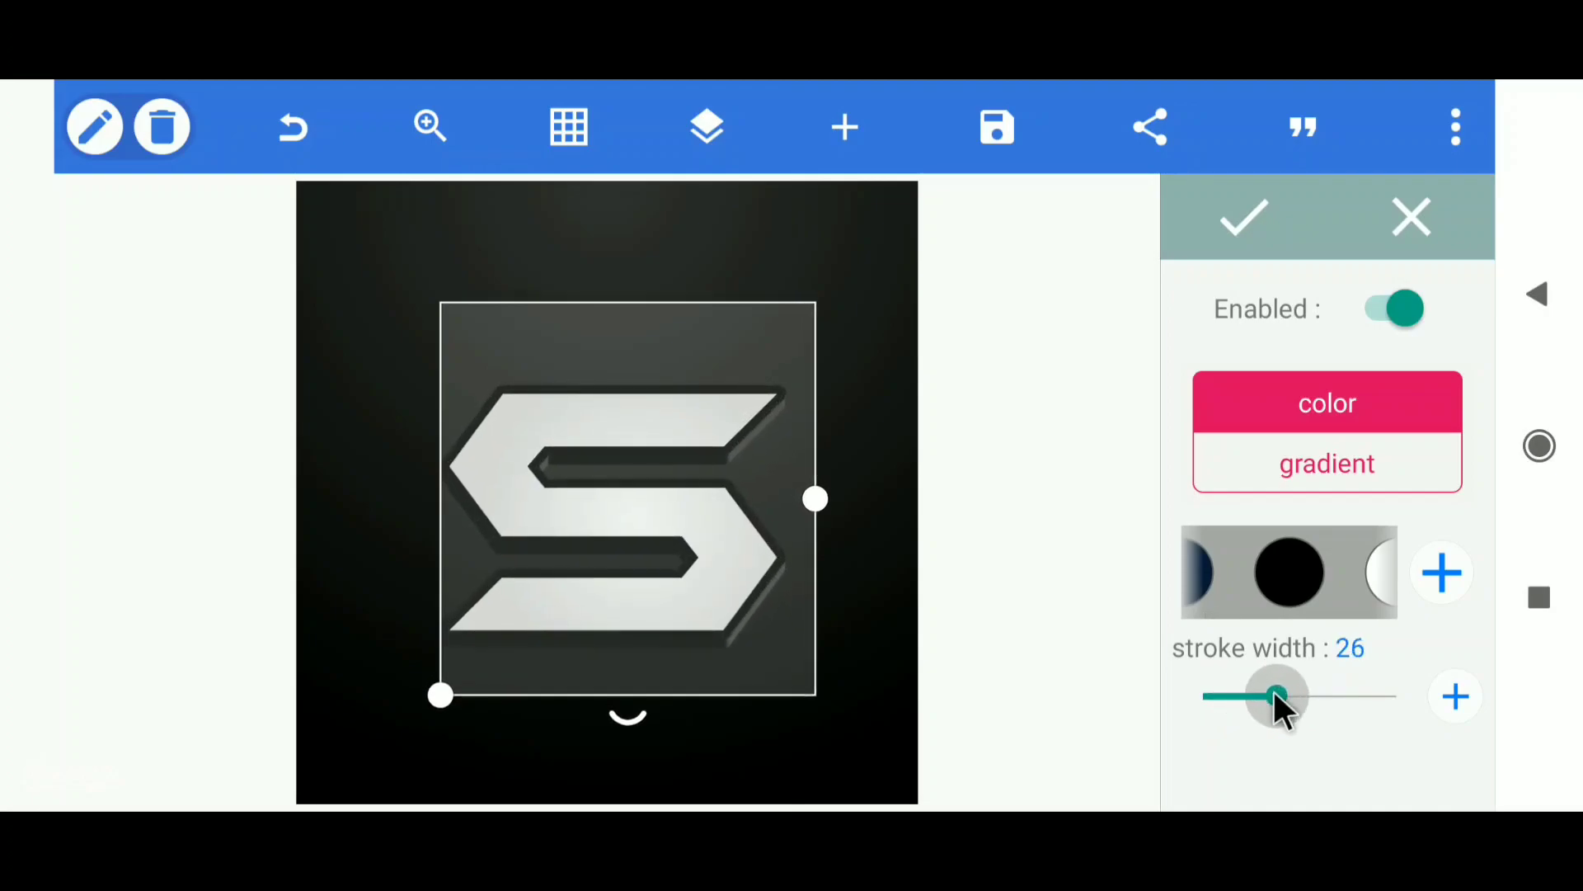
click(1241, 251)
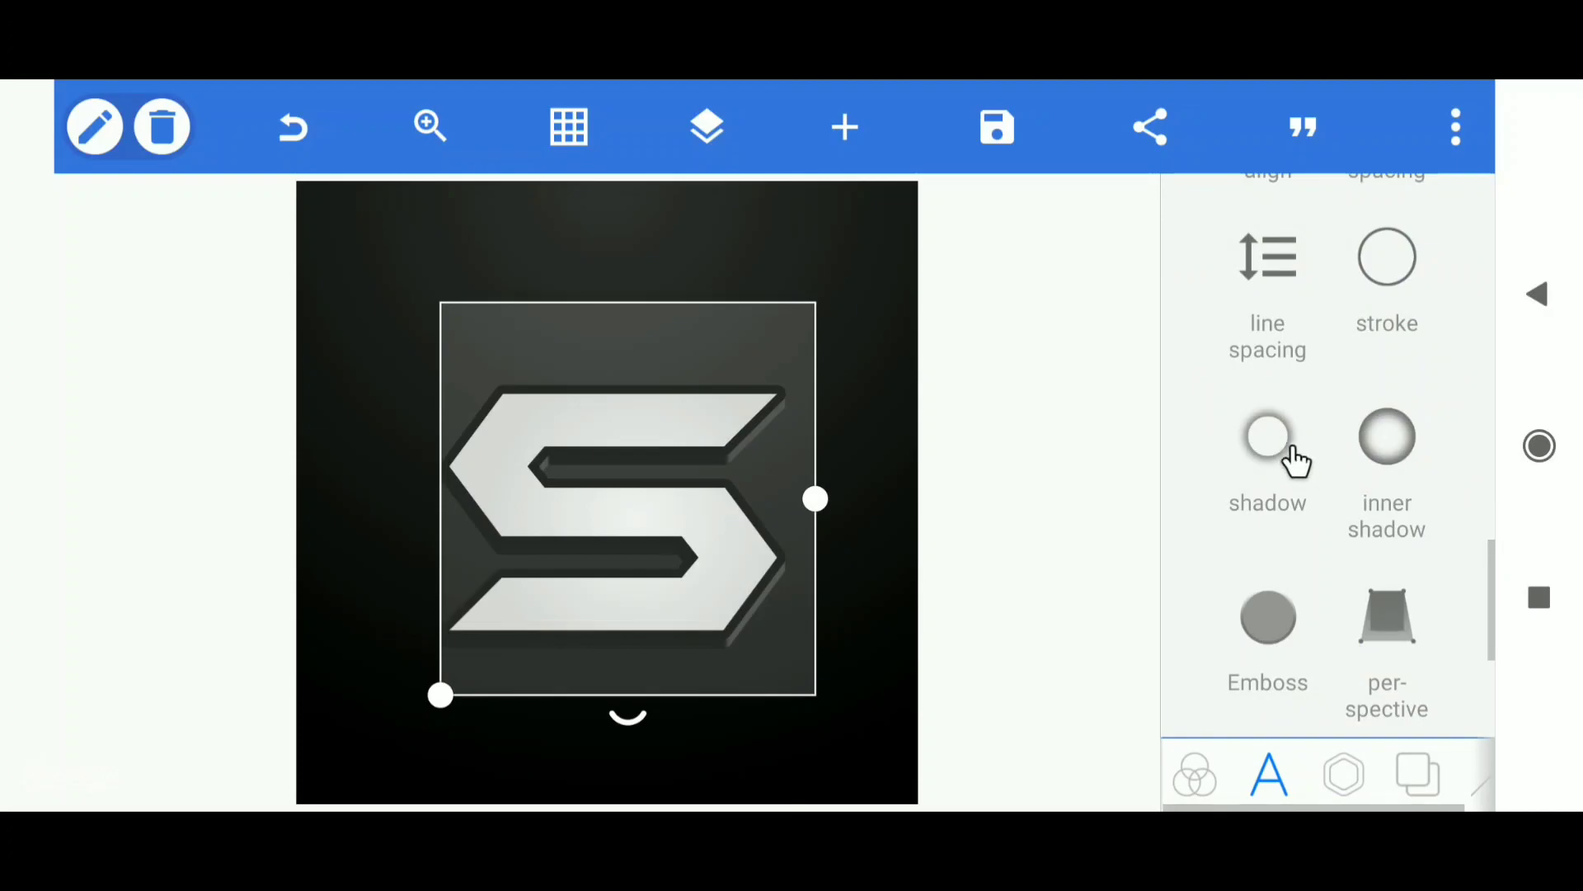
Add an orange shadow with blur 0 and y offset 12, then nudge the S up.
click(1288, 451)
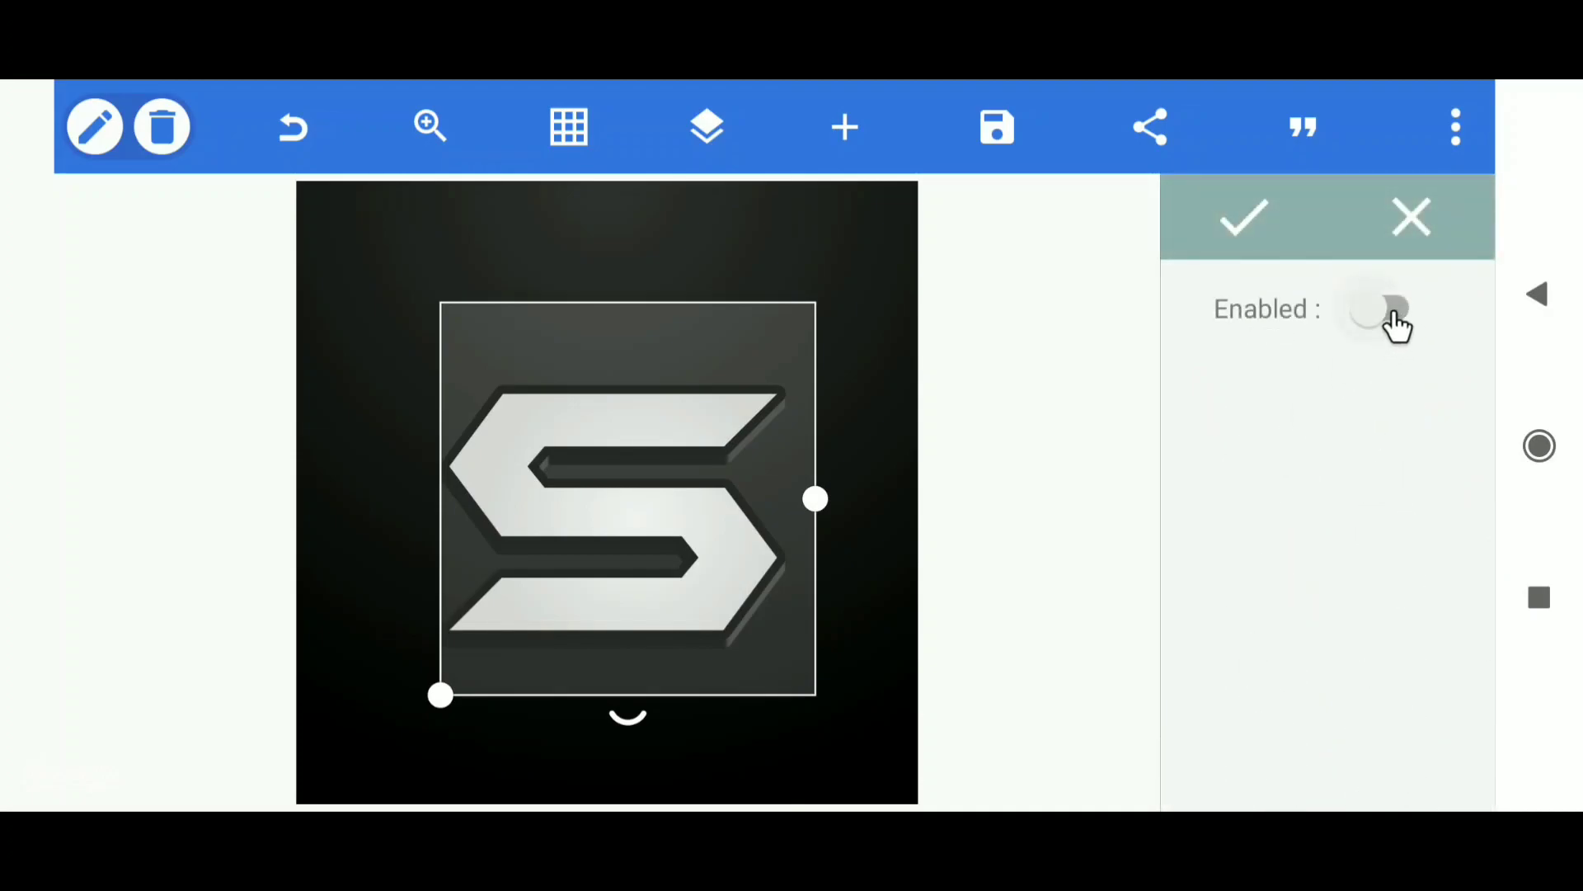
click(1393, 310)
drag(1335, 425, 1361, 448)
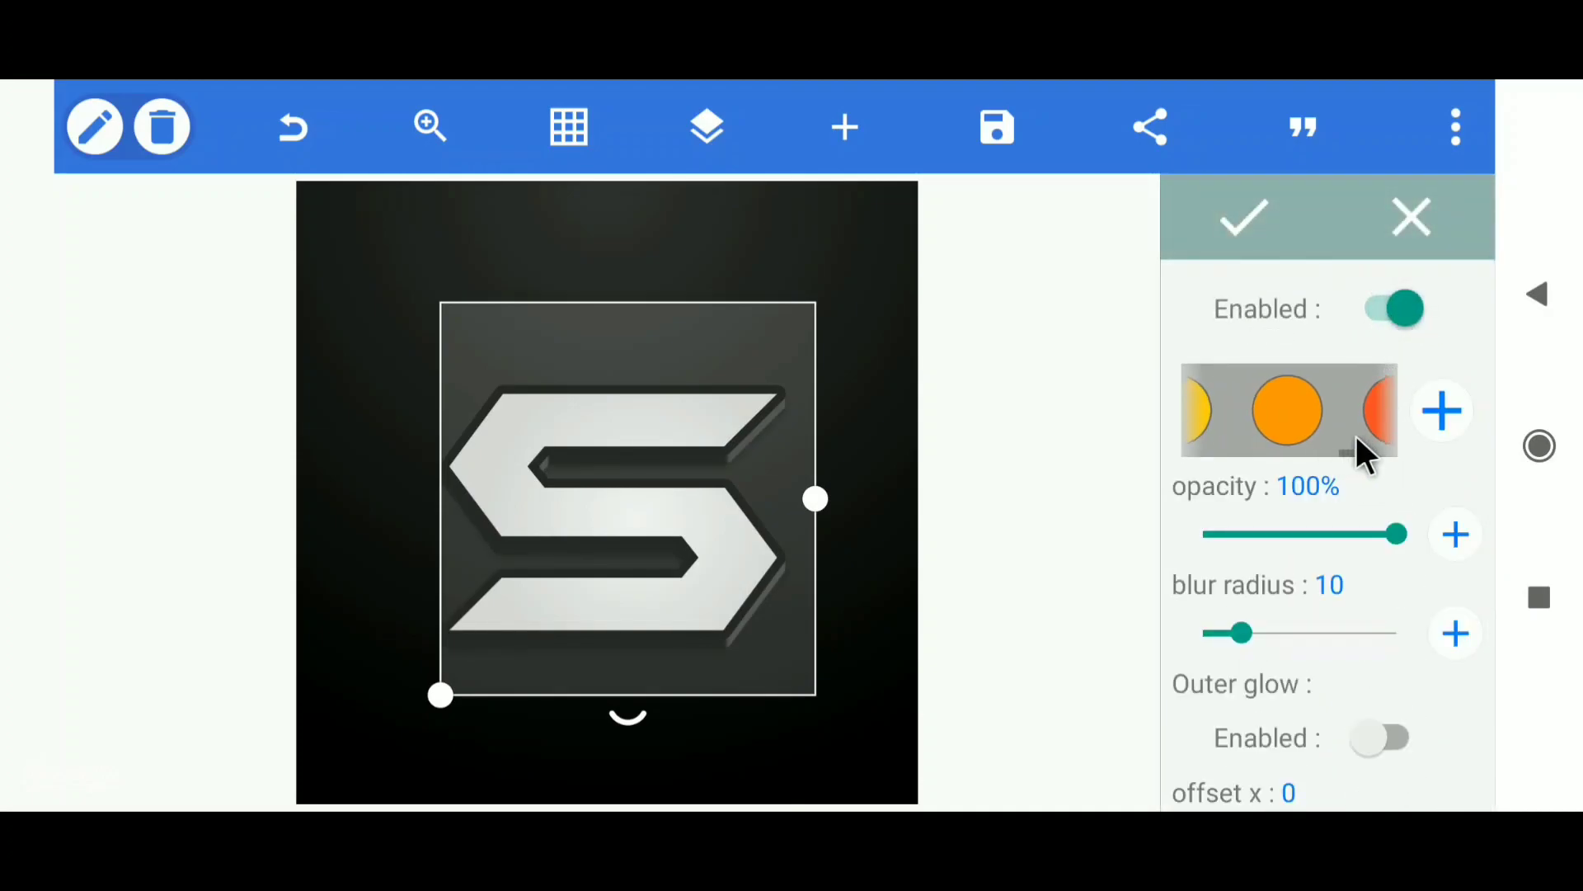
click(1293, 427)
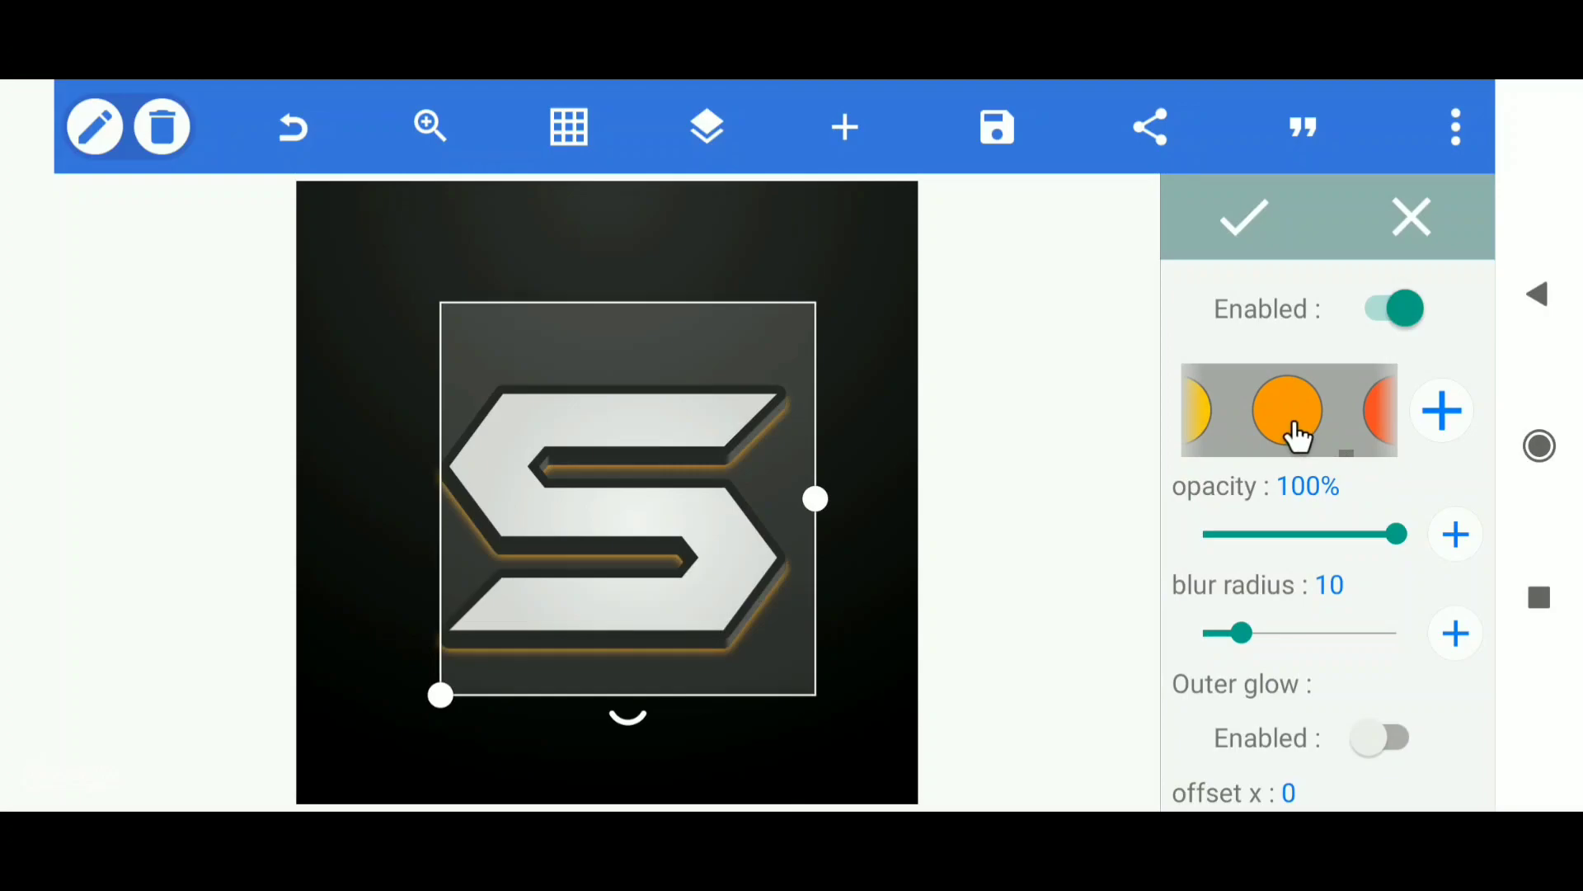
drag(1218, 627, 1146, 640)
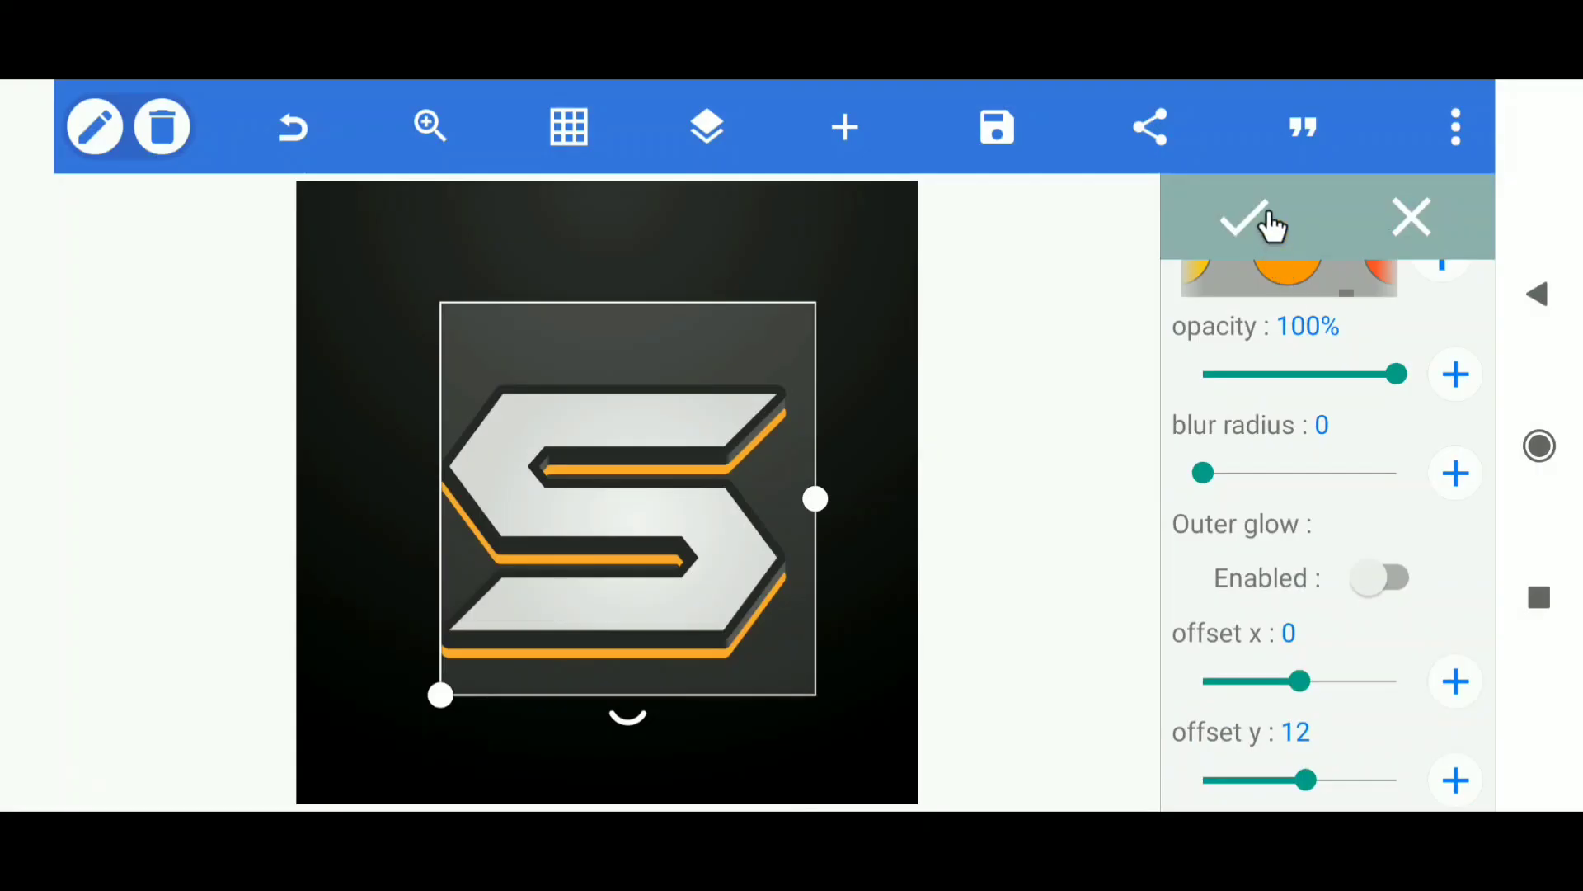
click(1268, 222)
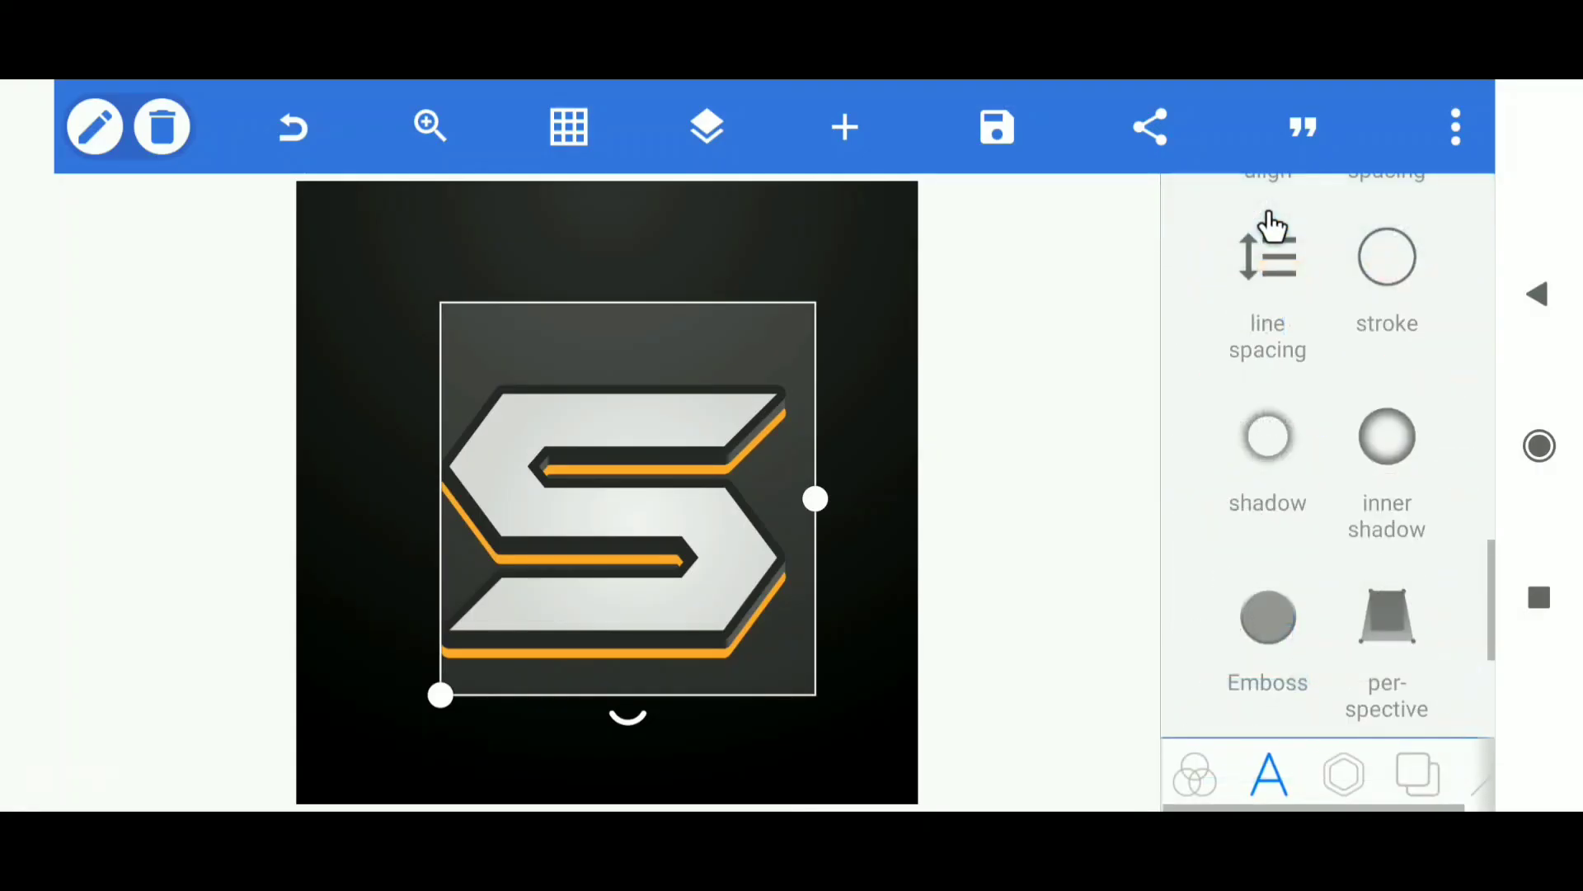
drag(726, 511, 725, 494)
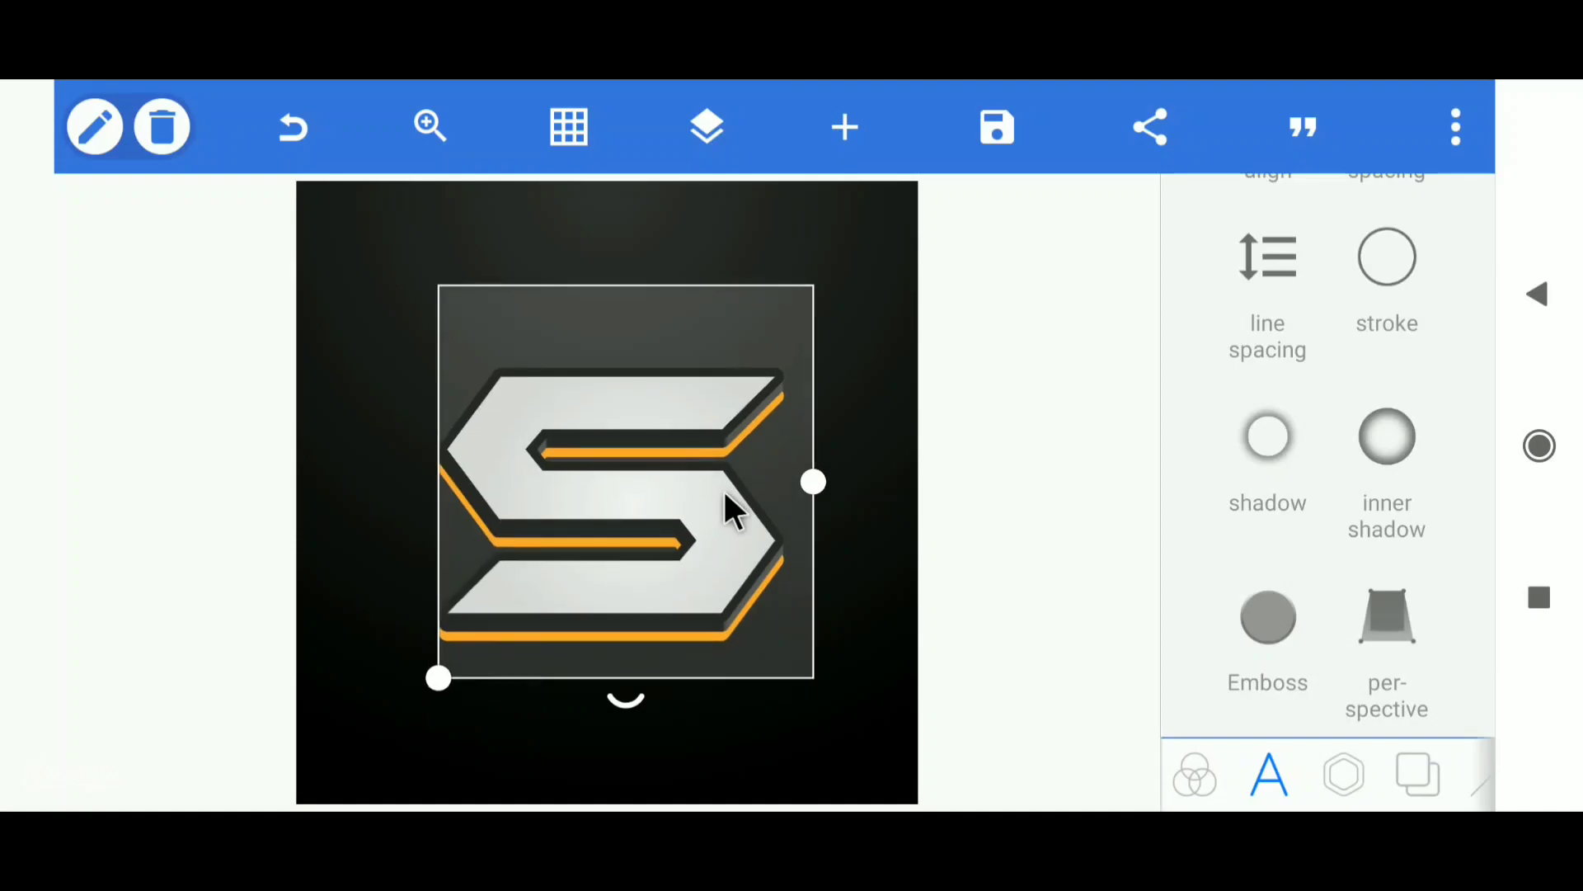
Add a white square and stretch it into a rectangle covering the canvas.
click(1345, 776)
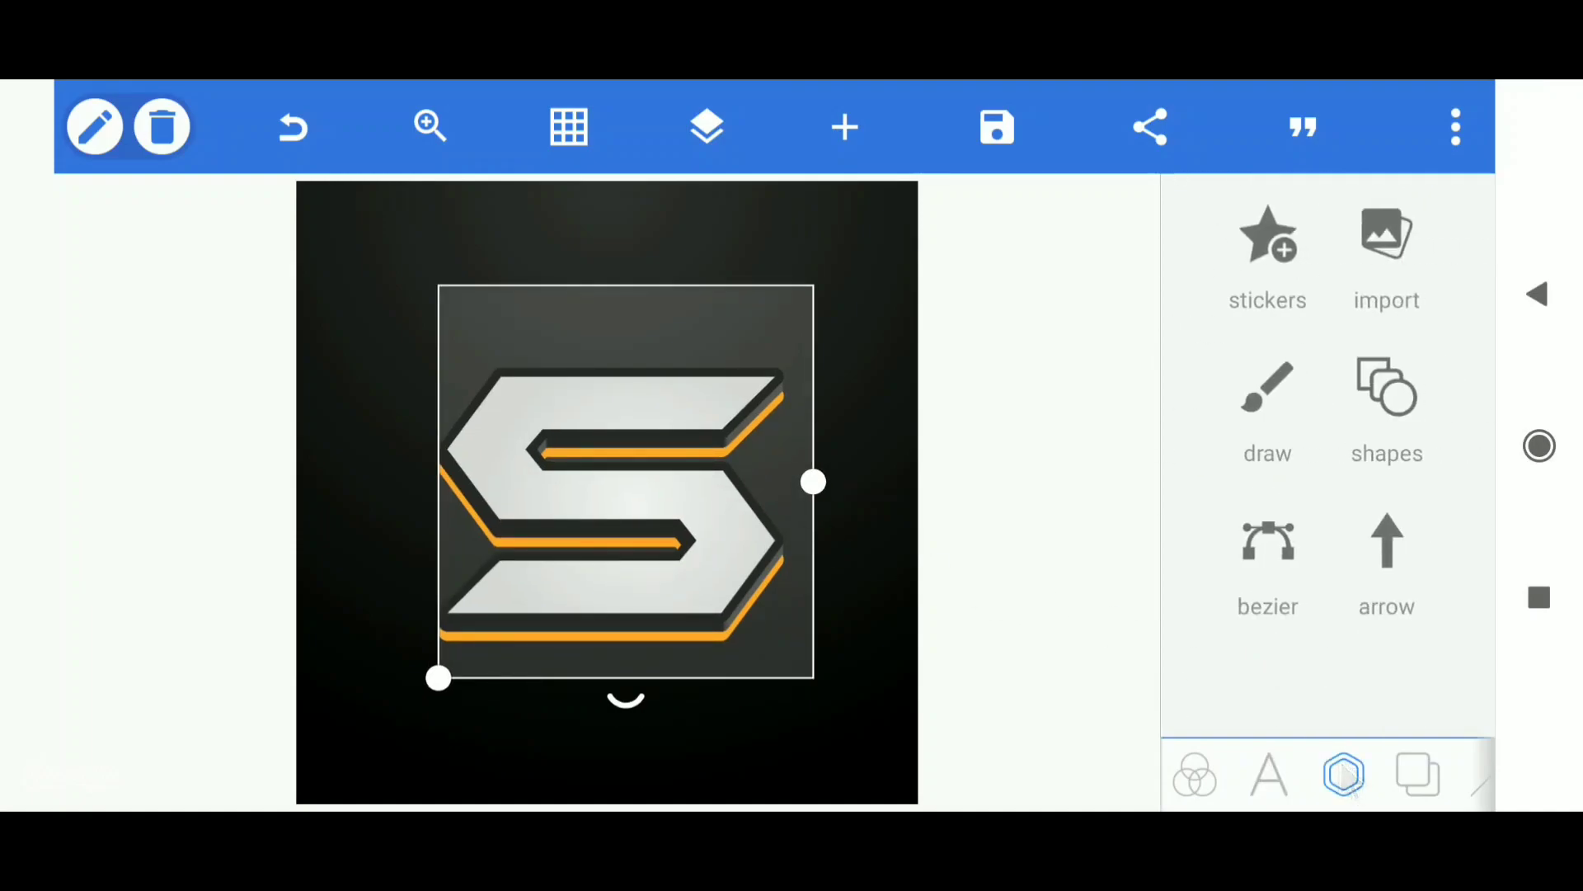
click(1387, 391)
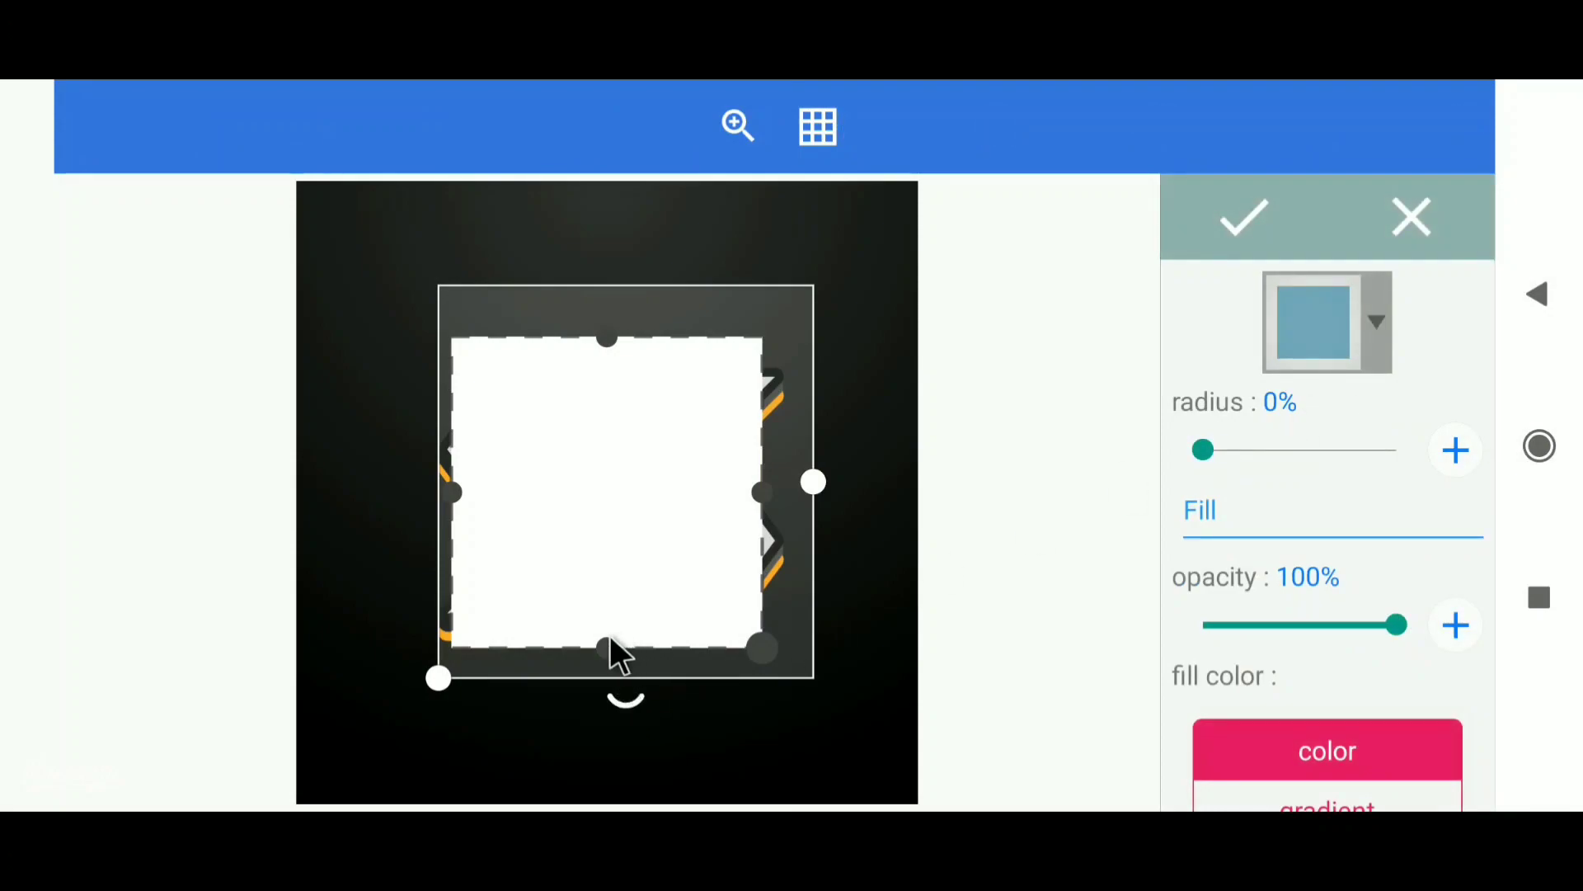
drag(615, 655, 615, 804)
drag(455, 581, 296, 582)
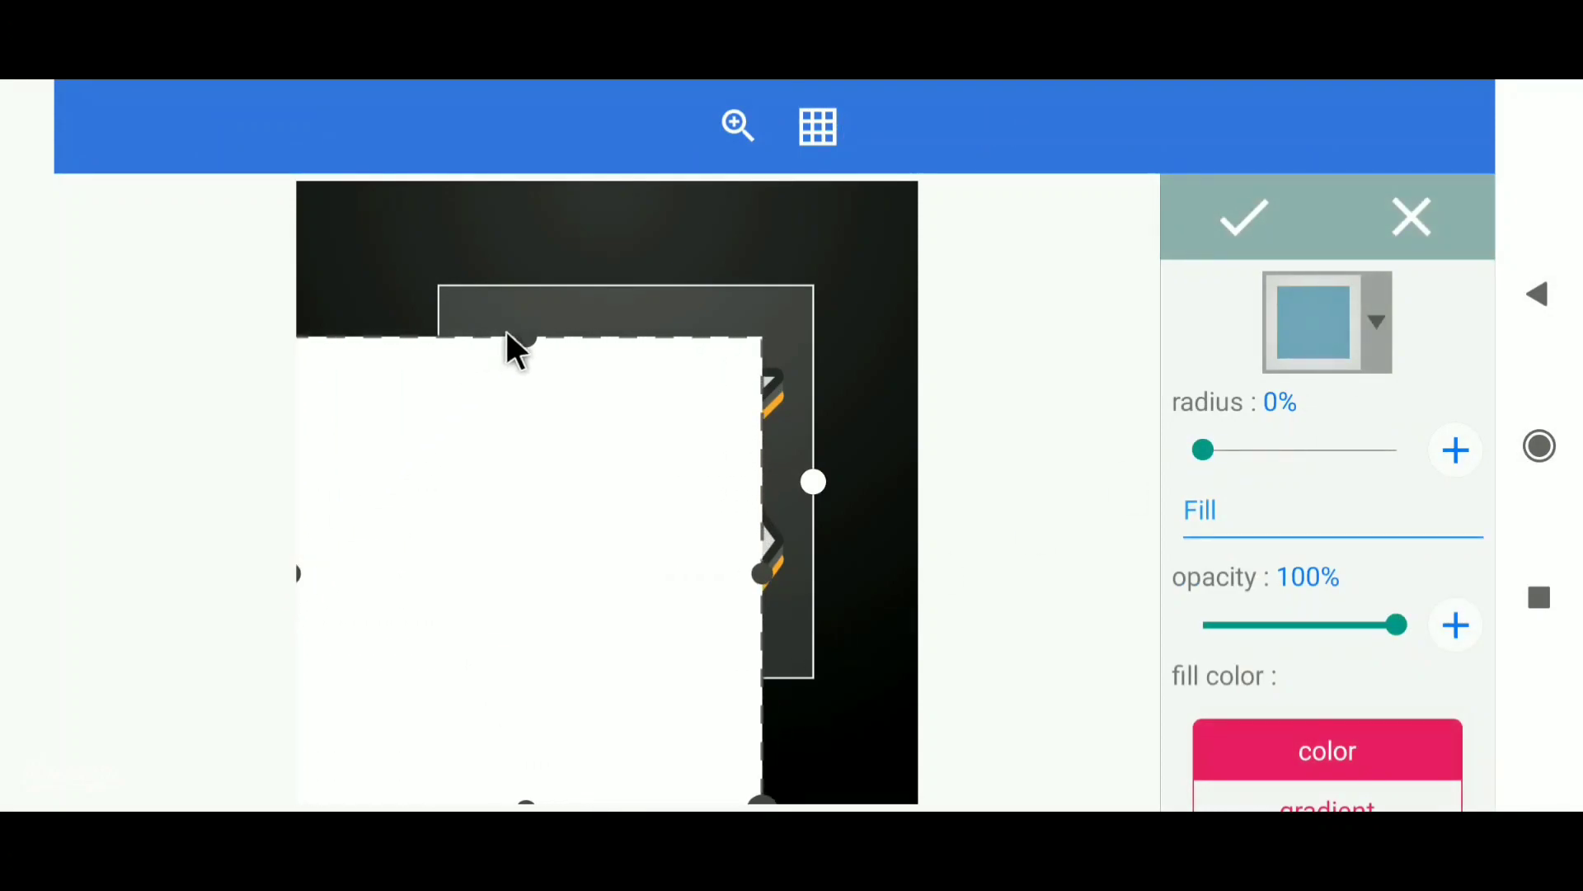
drag(517, 347, 531, 195)
mouse_move(595, 329)
mouse_down()
mouse_move(573, 512)
mouse_move(636, 457)
mouse_up()
click(1215, 249)
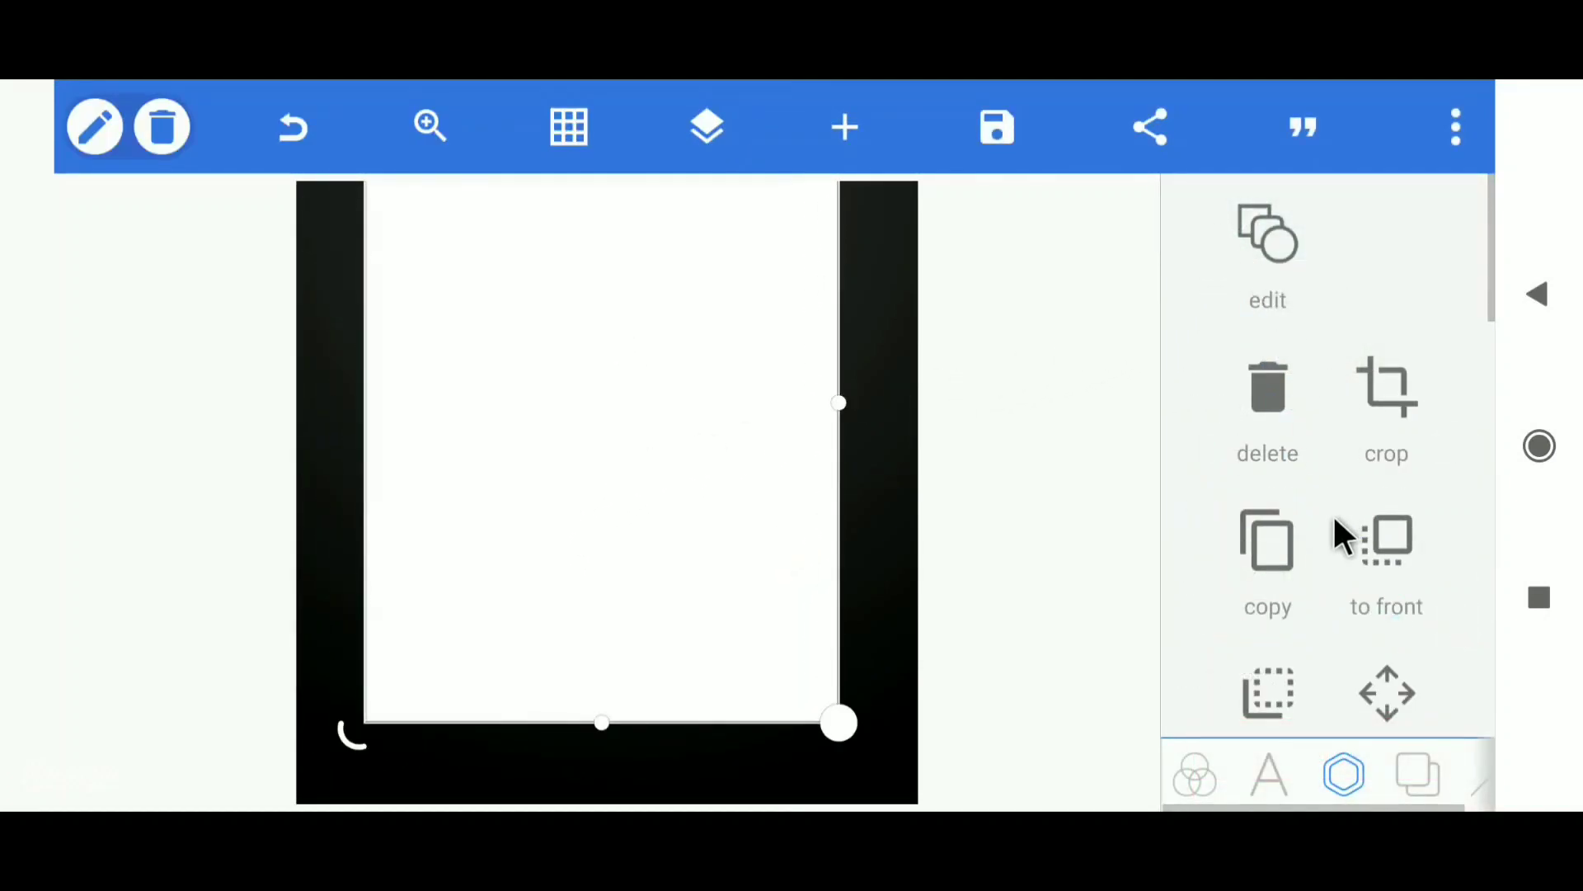
scroll(1336, 524, down, 2)
scroll(1337, 523, down, 3)
scroll(1336, 524, down, 3)
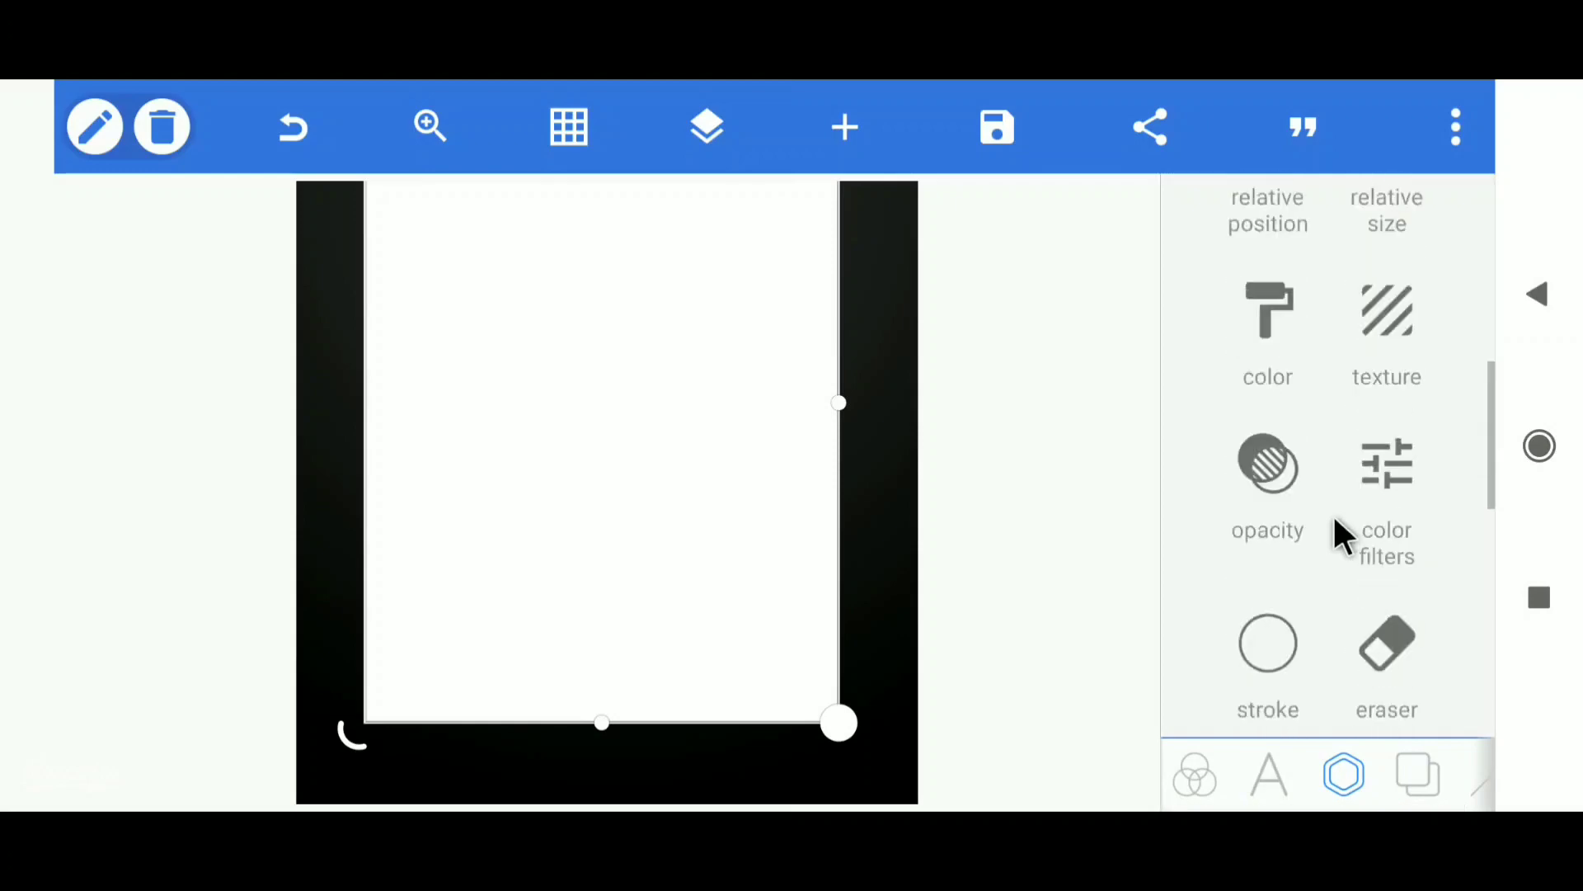
Set the white rectangle's opacity to 9%.
click(1265, 486)
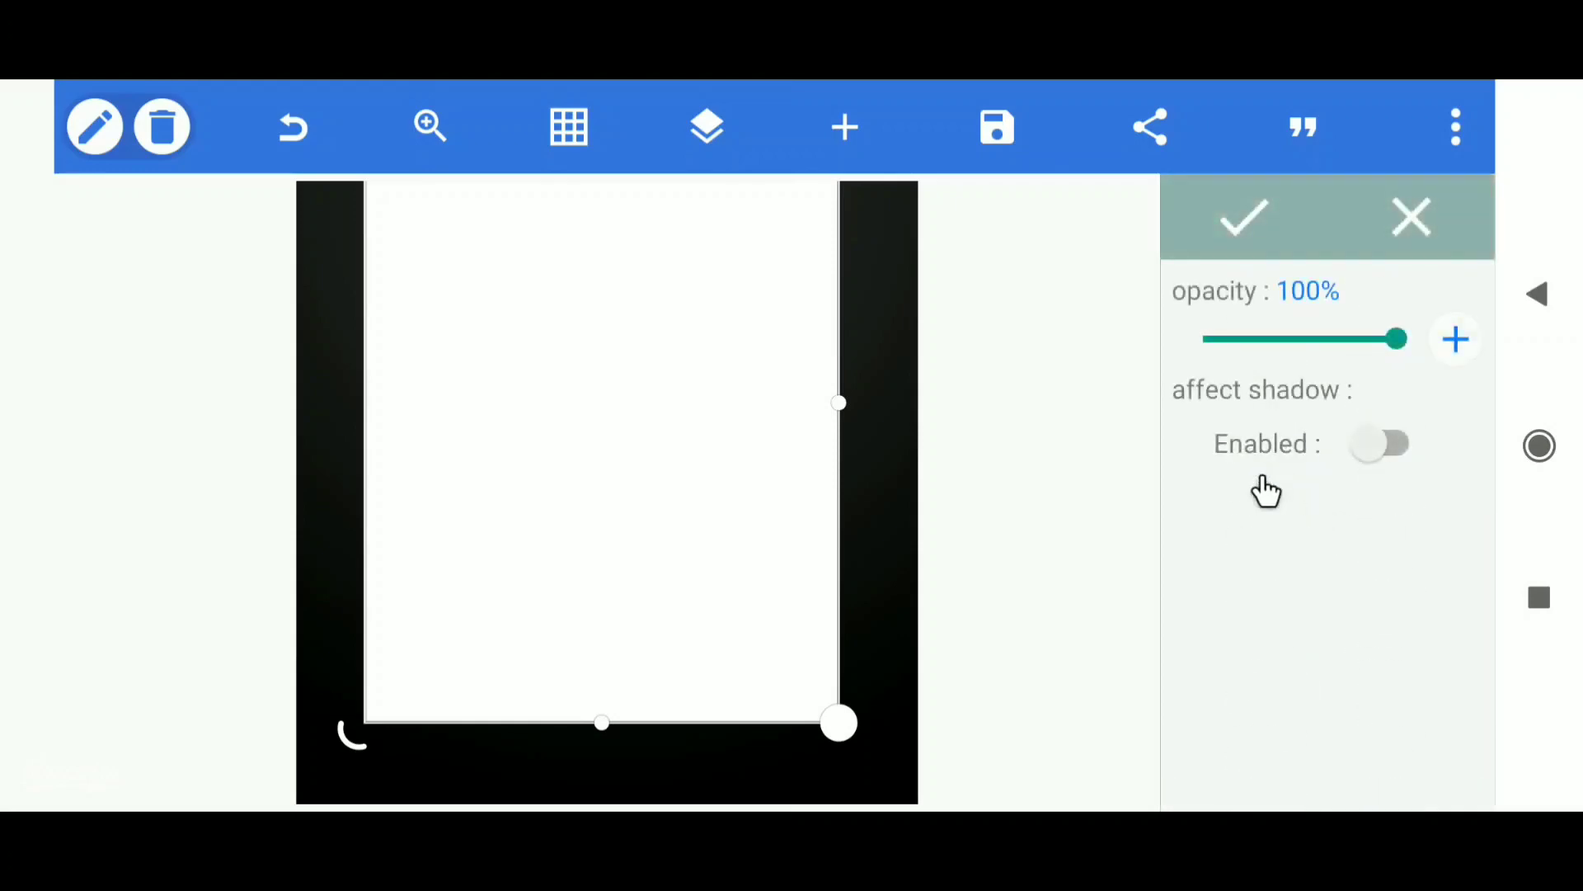
mouse_move(1390, 342)
mouse_down()
mouse_move(1237, 361)
mouse_move(1216, 343)
mouse_up()
click(1239, 241)
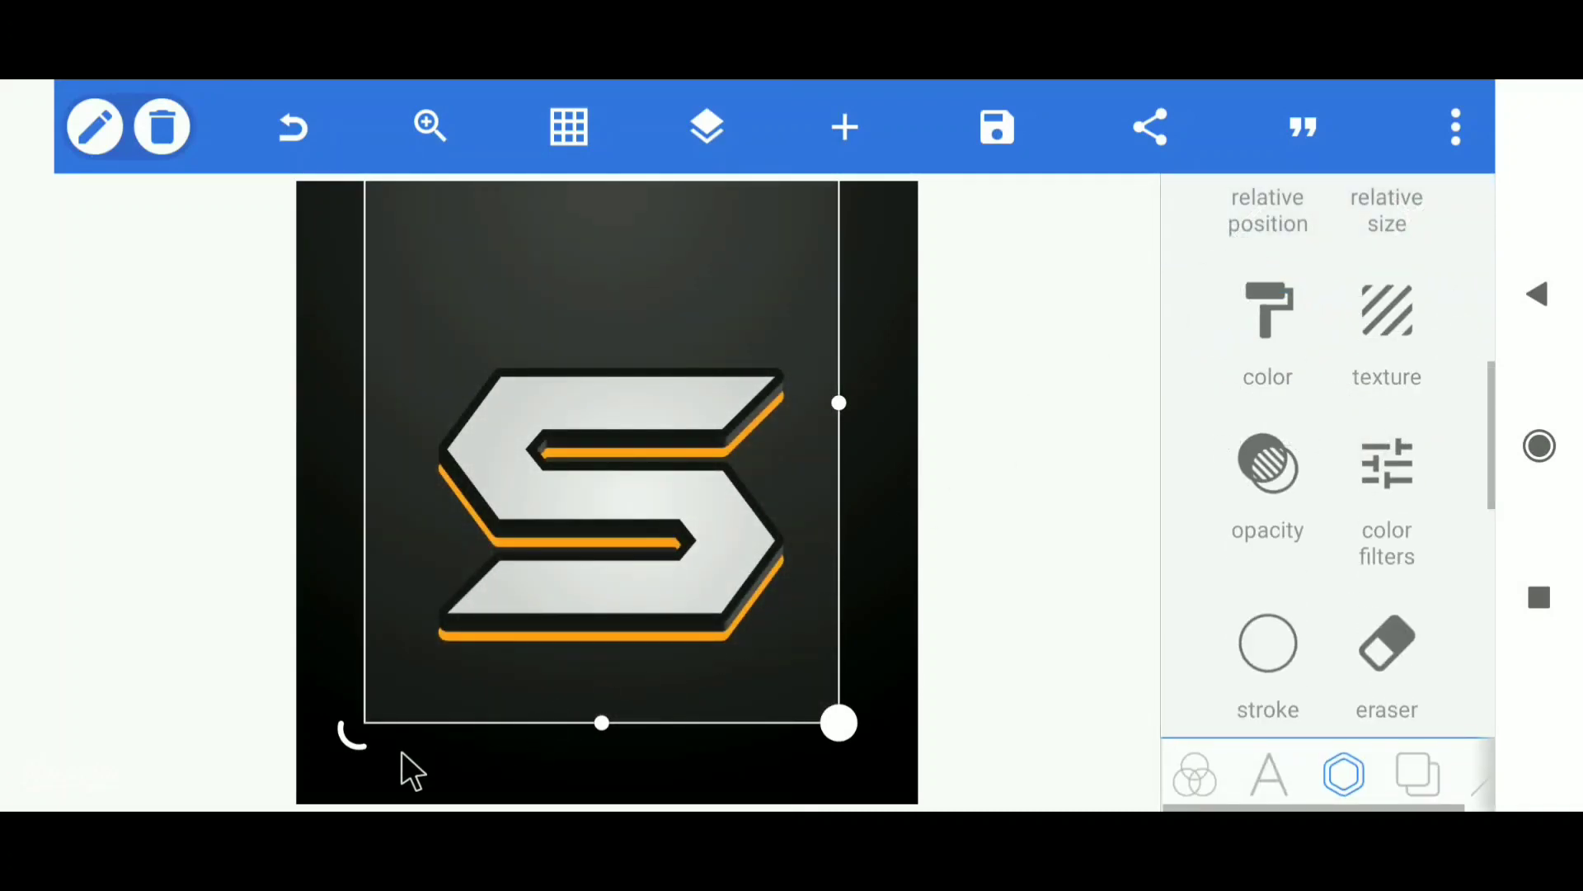
Rotate and narrow the rectangle into a thin diagonal streak, then bring up the save options.
mouse_move(352, 736)
mouse_down()
mouse_move(265, 682)
mouse_move(278, 690)
mouse_up()
drag(682, 678, 662, 601)
drag(718, 651, 763, 767)
drag(744, 705, 518, 745)
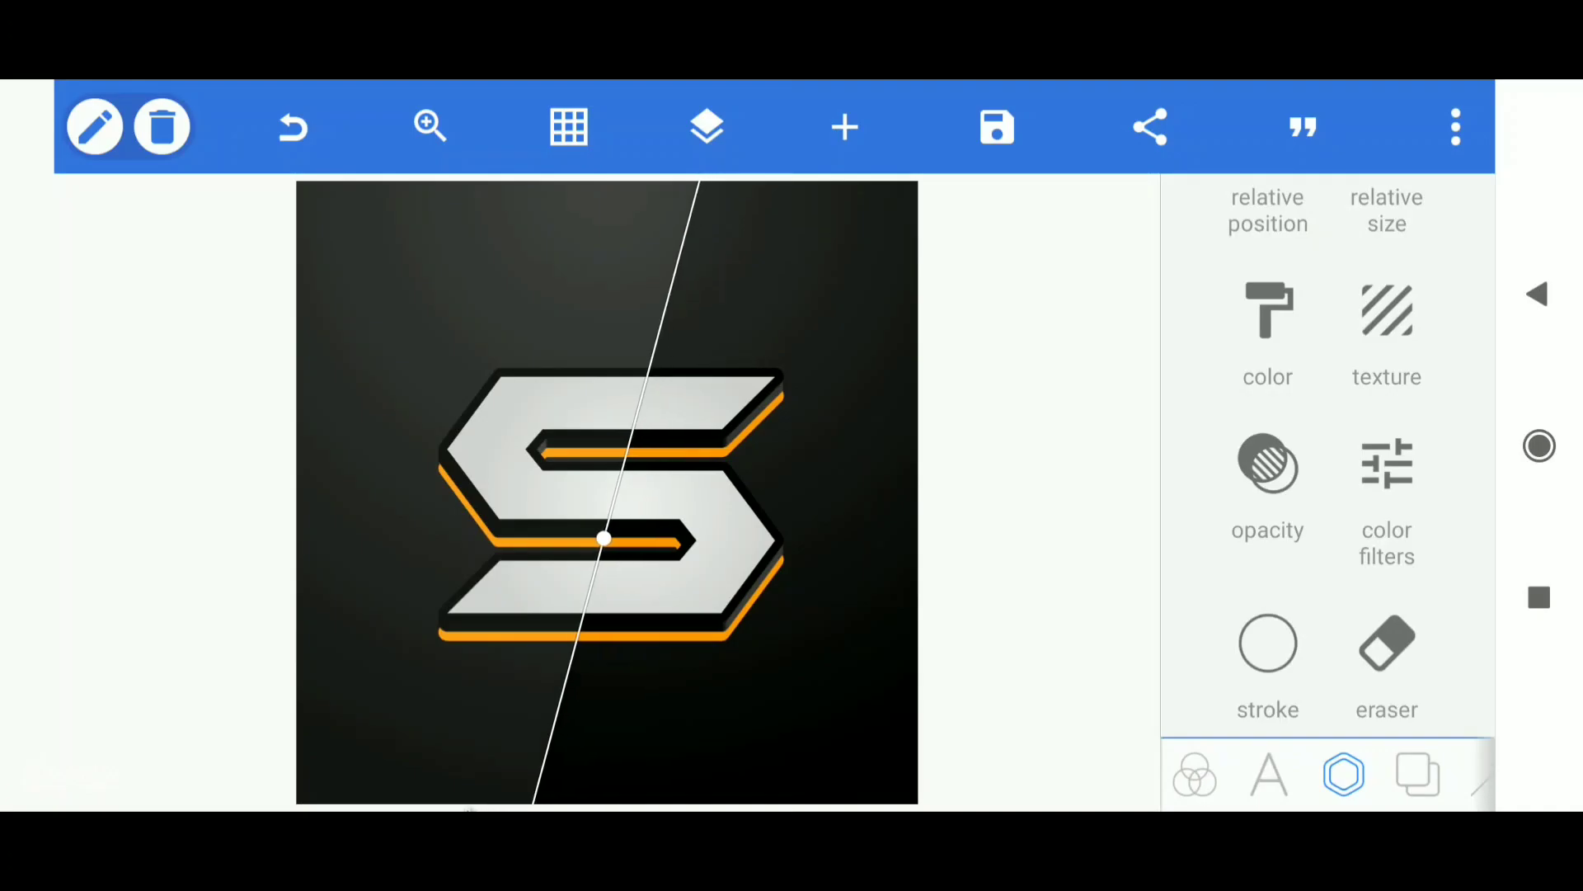
click(997, 134)
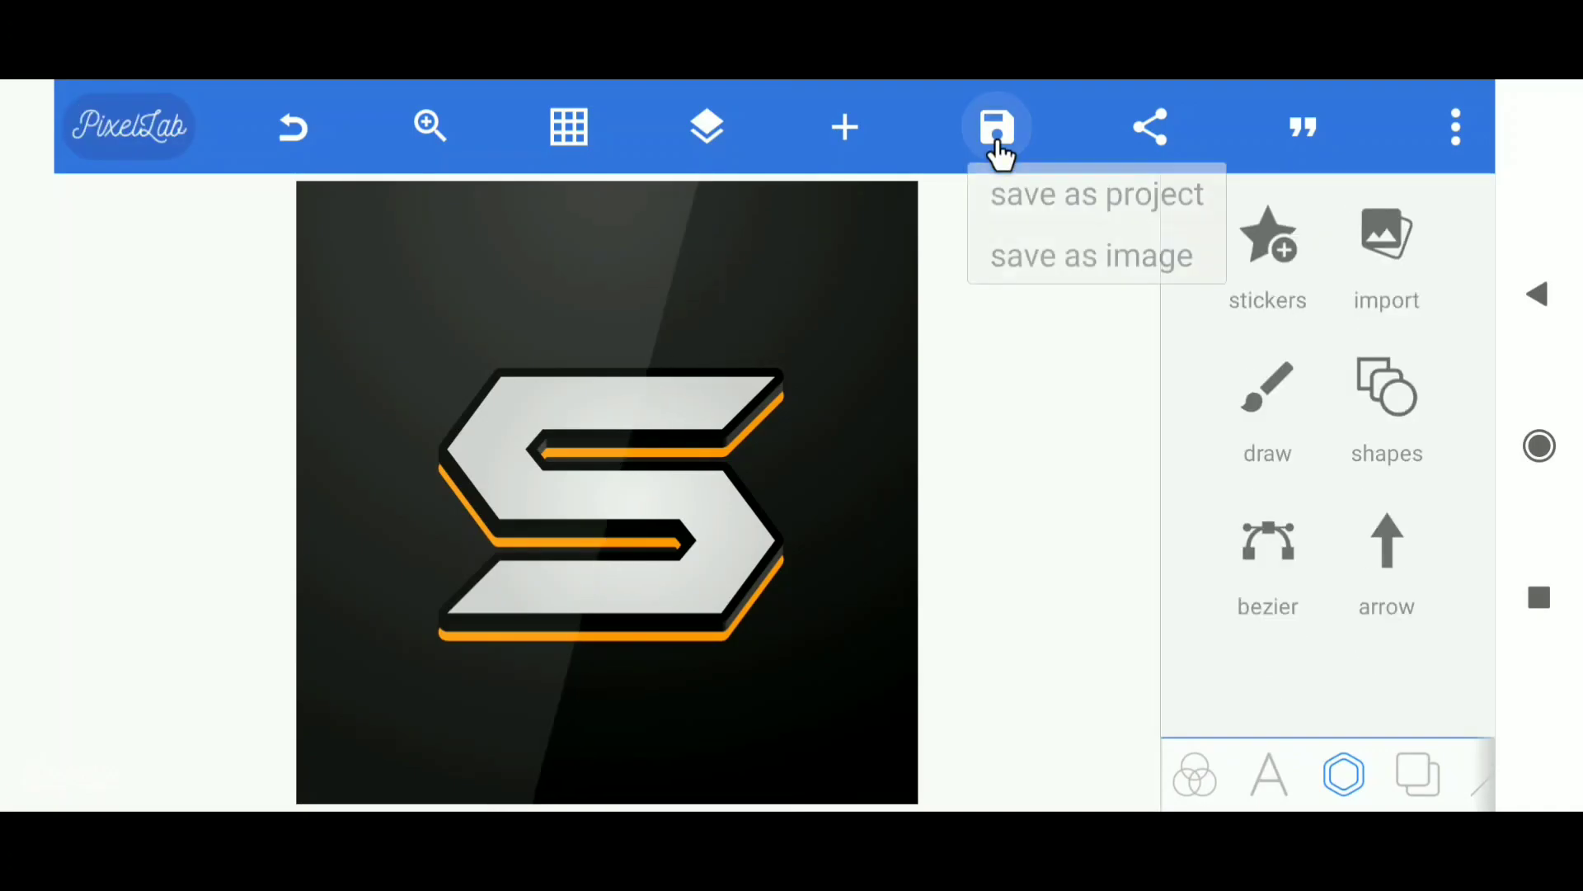
Save the logo as an image with Ultra dimensions to the gallery.
click(1064, 260)
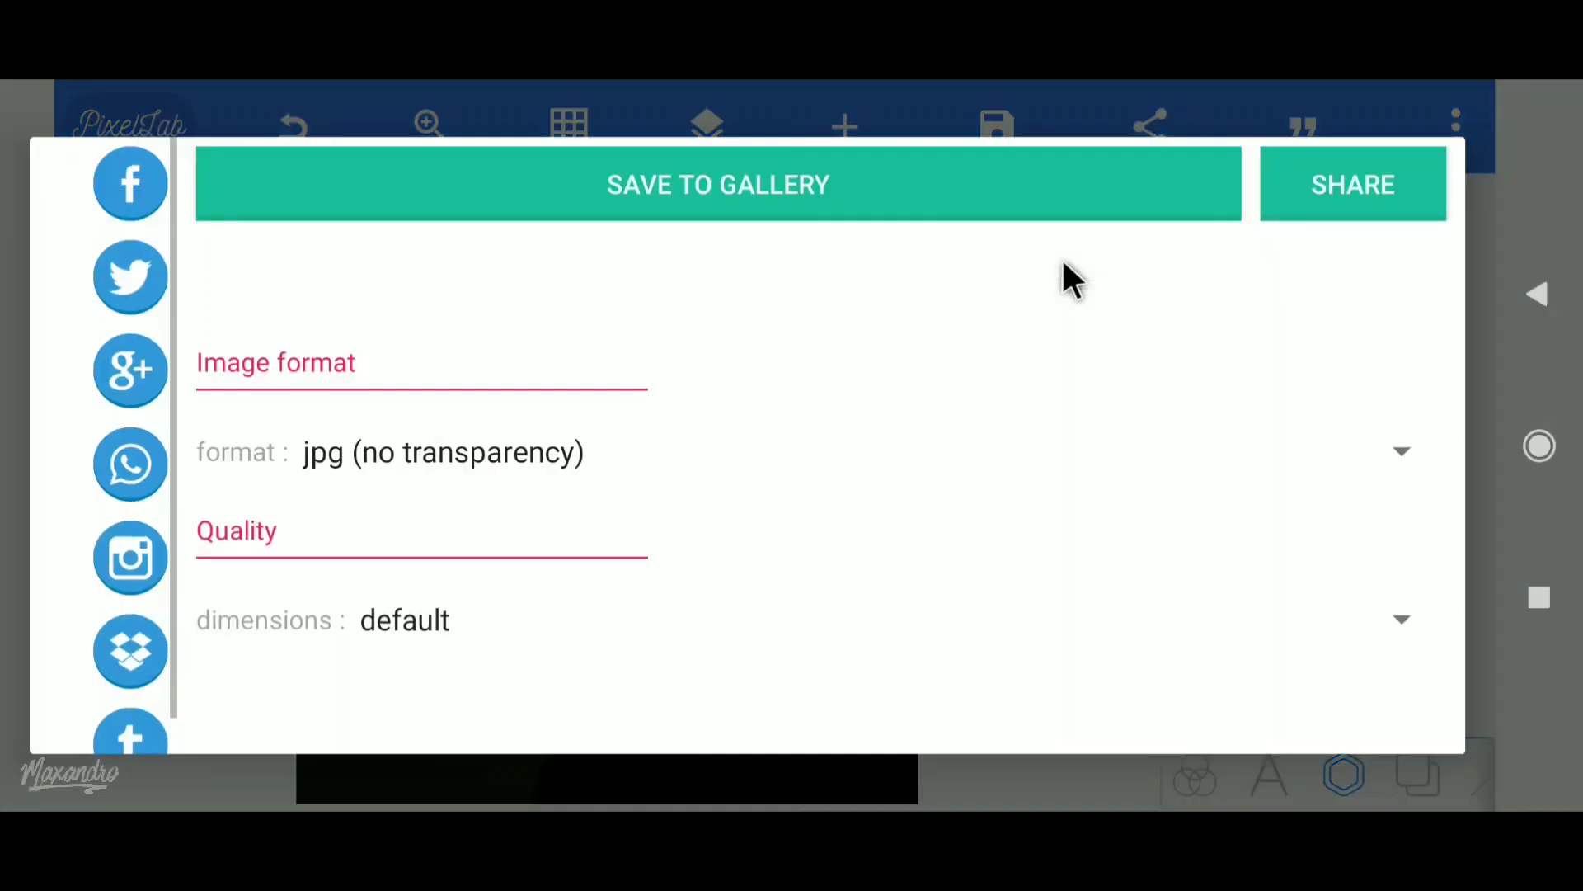
click(500, 638)
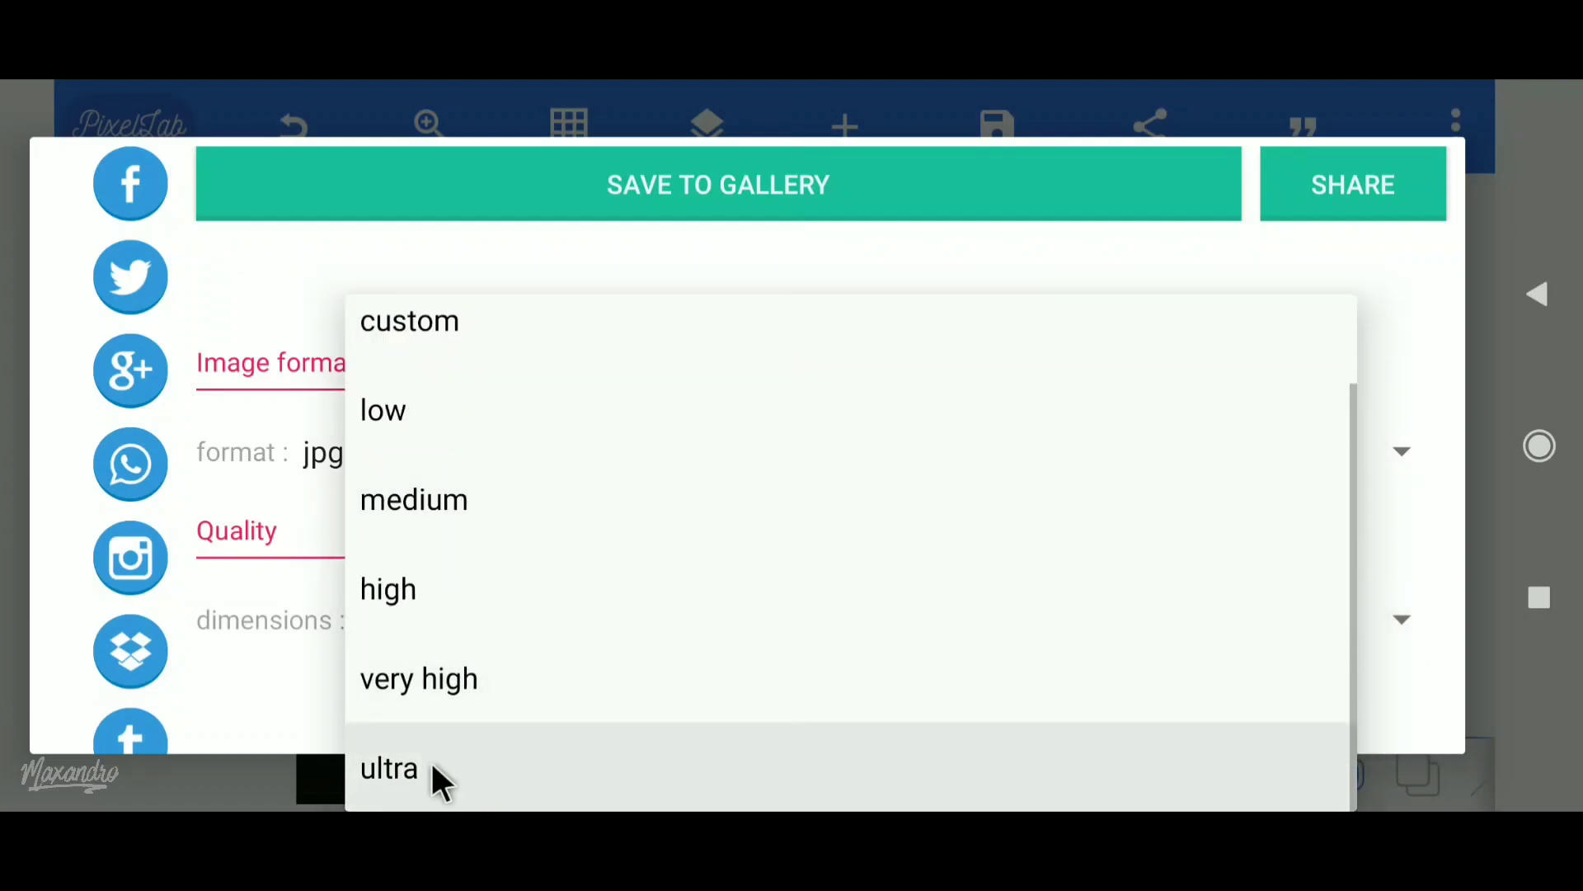
click(432, 770)
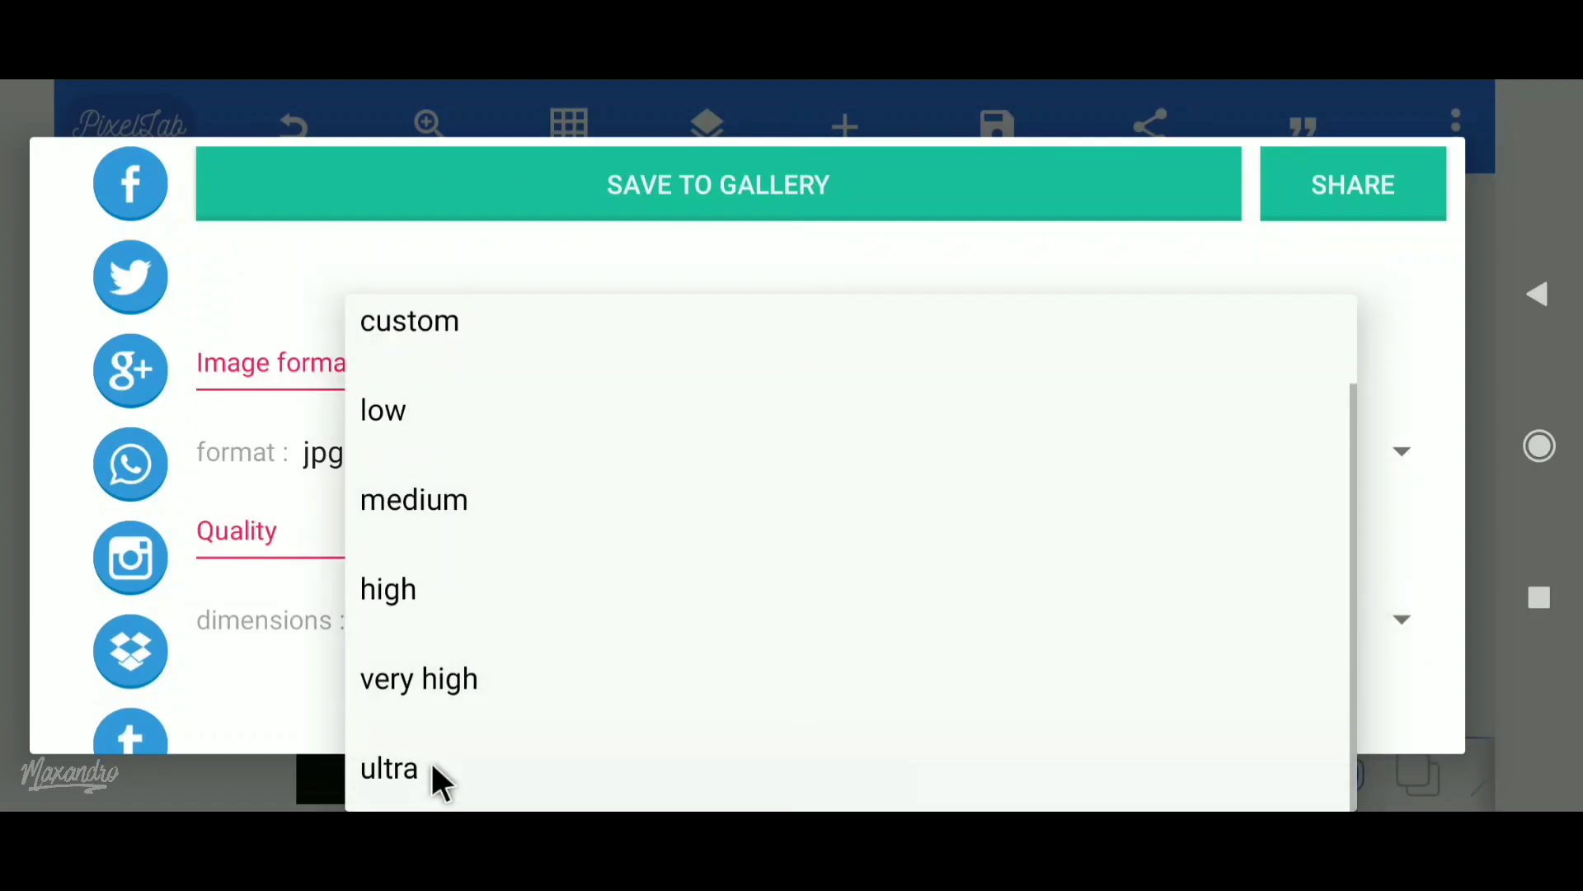
click(747, 211)
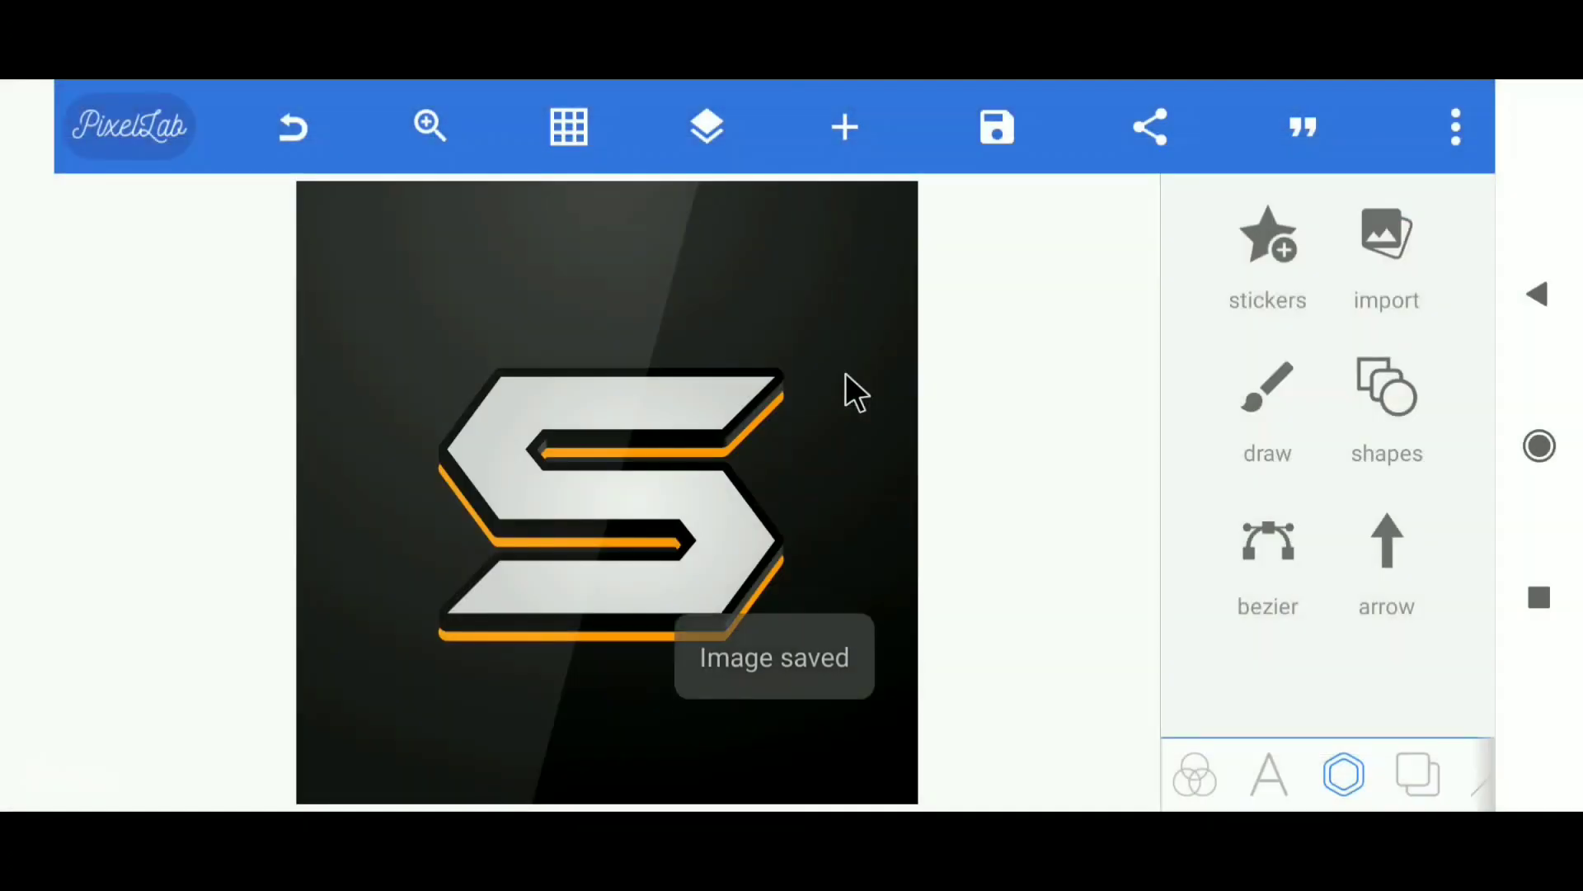